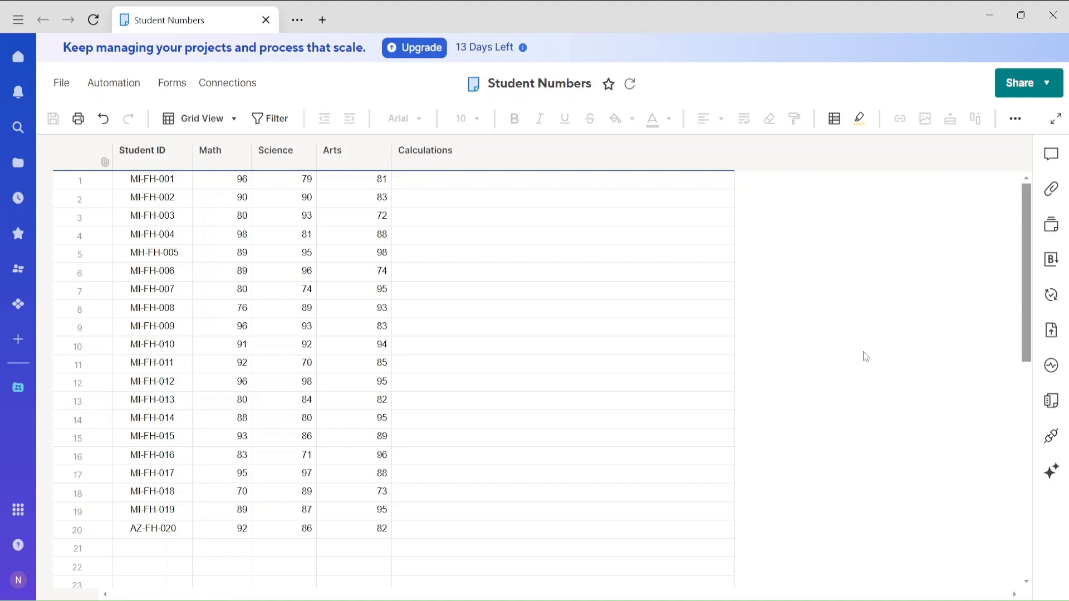
pyautogui.doubleClick(521, 181)
pyautogui.write('=')
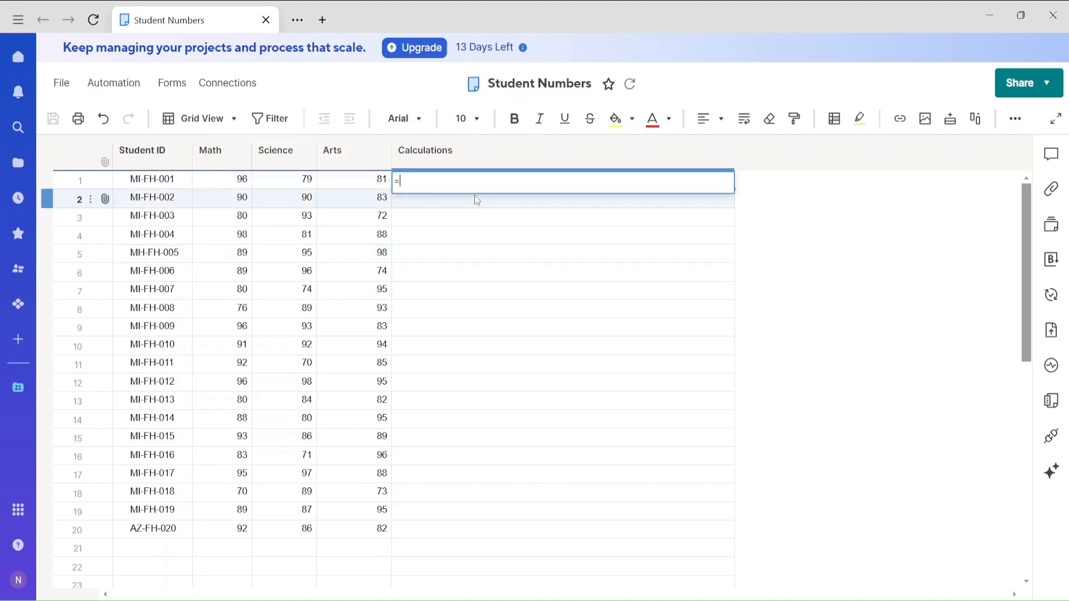
pyautogui.write('if')
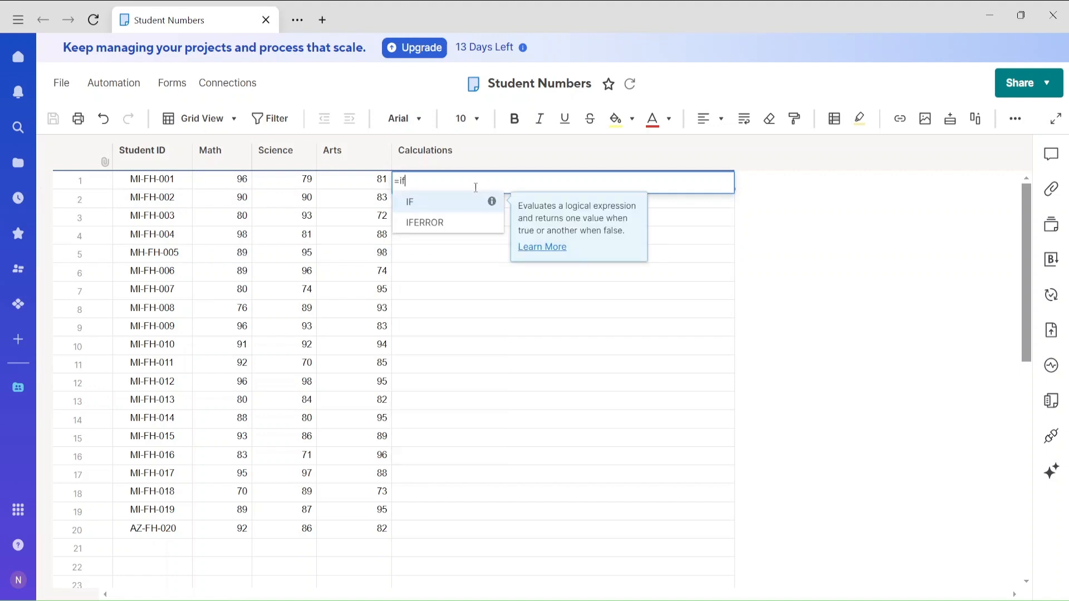
pyautogui.write('(contains(')
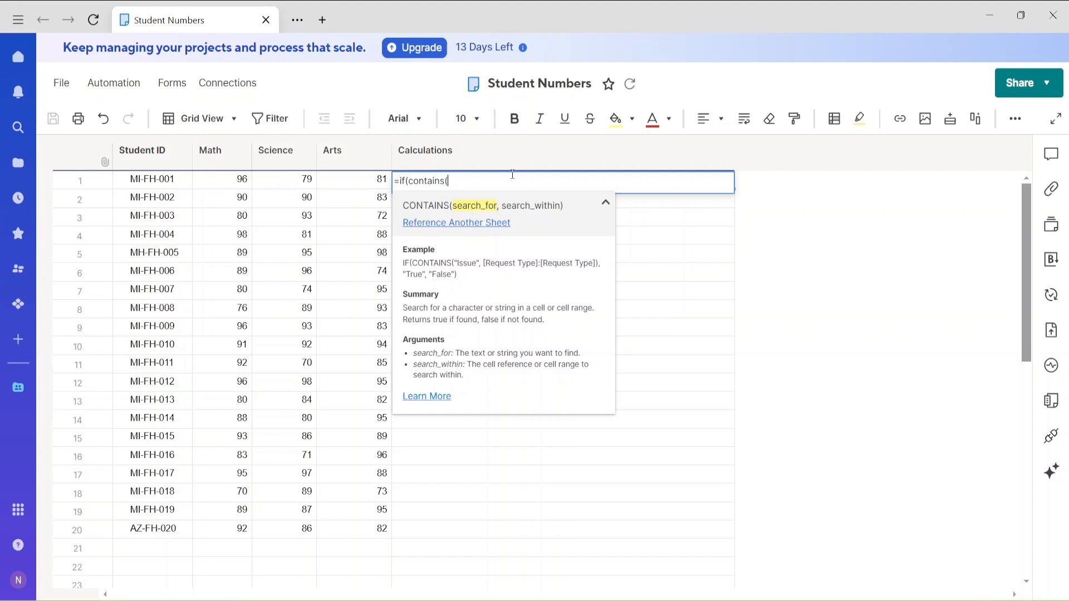
pyautogui.write('"MI",')
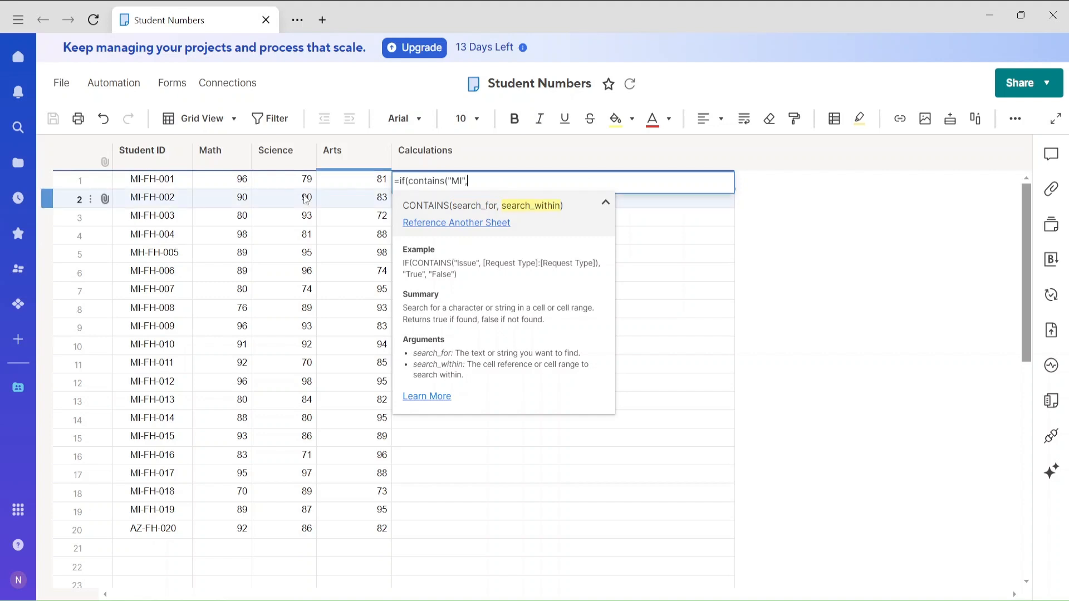
pyautogui.click(154, 185)
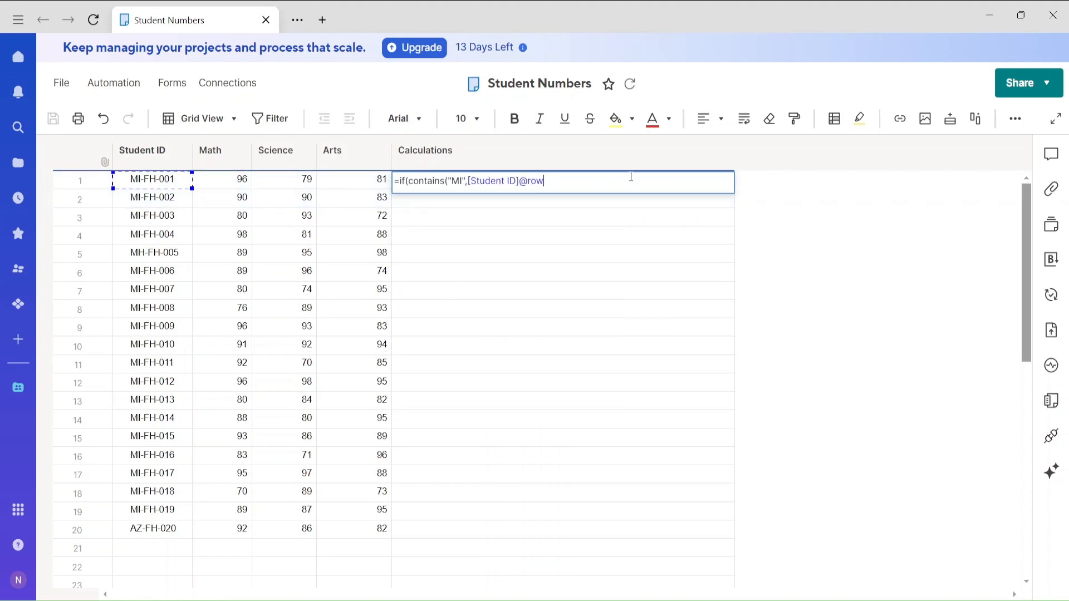
pyautogui.write(')')
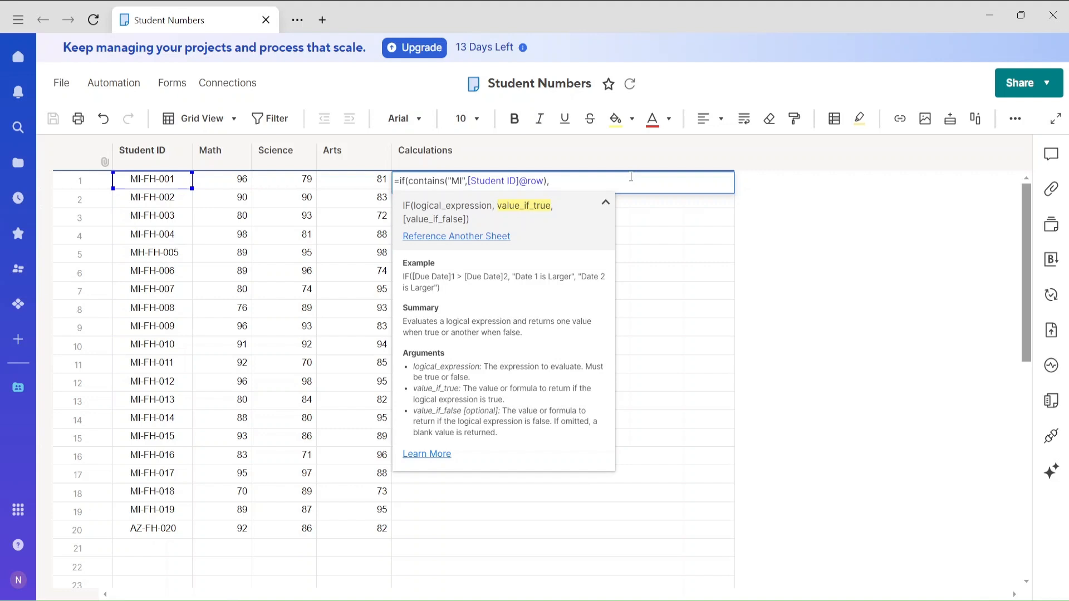
pyautogui.write(',"Got it" ,"Not Found")')
pyautogui.press('Return')
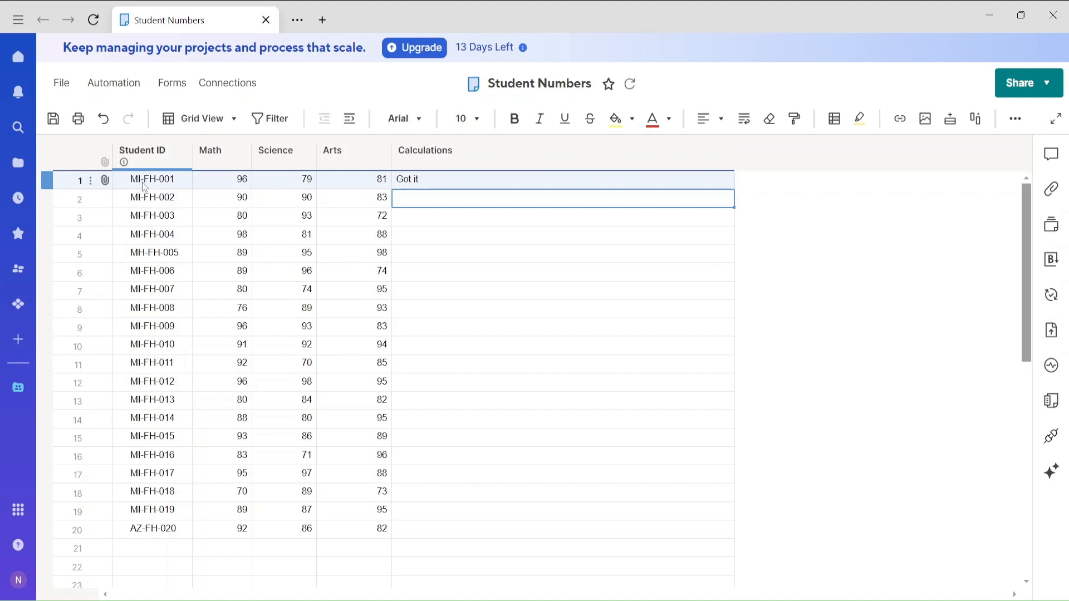
# Fill the IF/CONTAINS formula from the first Calculations cell down through row 20
pyautogui.click(818, 203)
pyautogui.click(678, 182)
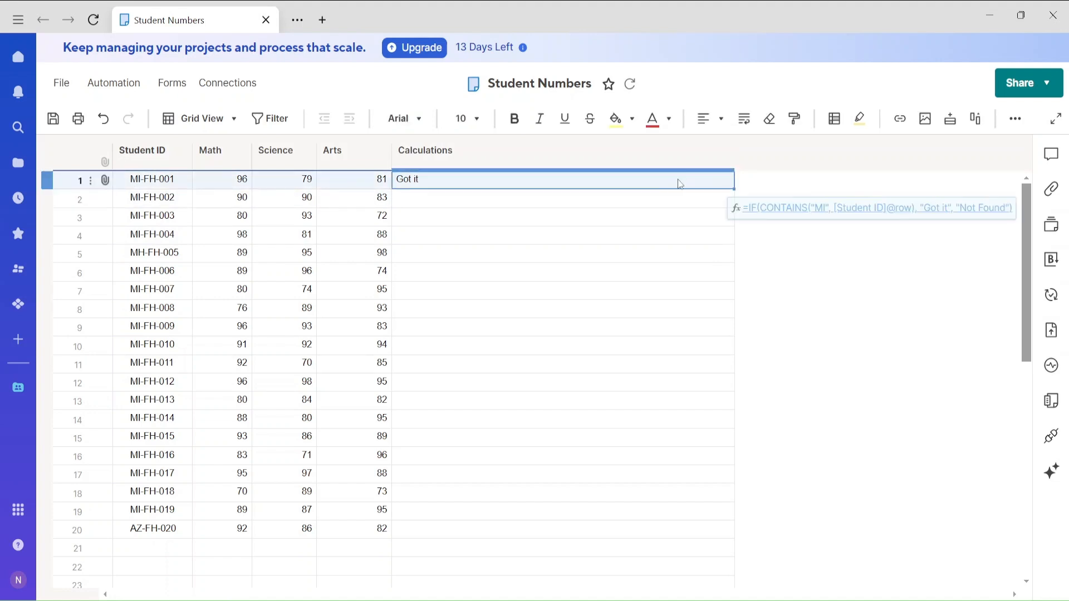
pyautogui.click(680, 182)
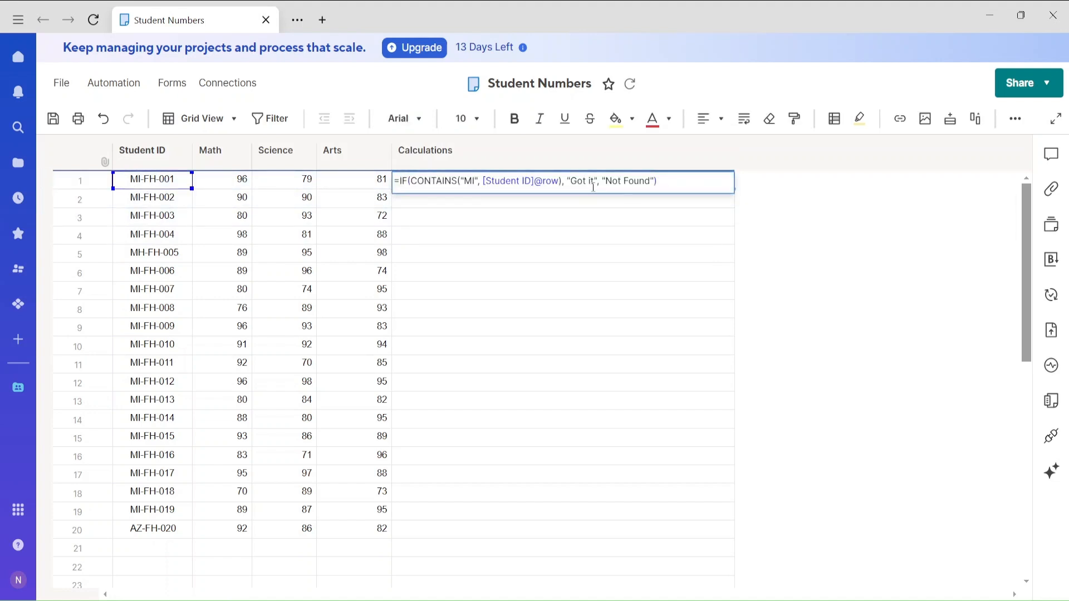
pyautogui.press('Return')
pyautogui.click(703, 185)
pyautogui.moveTo(733, 191); pyautogui.dragTo(702, 523)
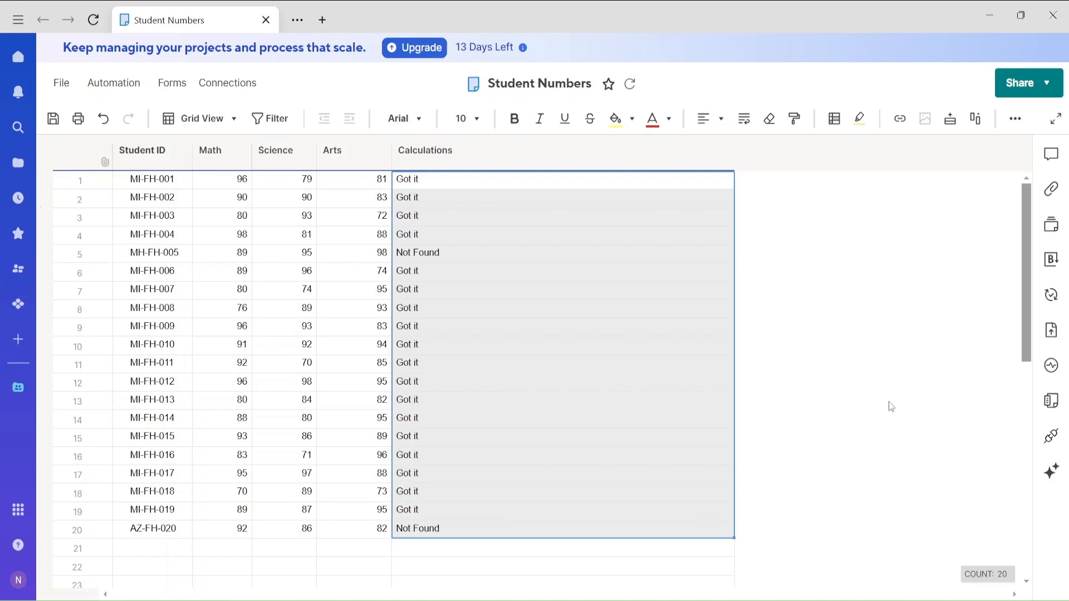
pyautogui.click(854, 399)
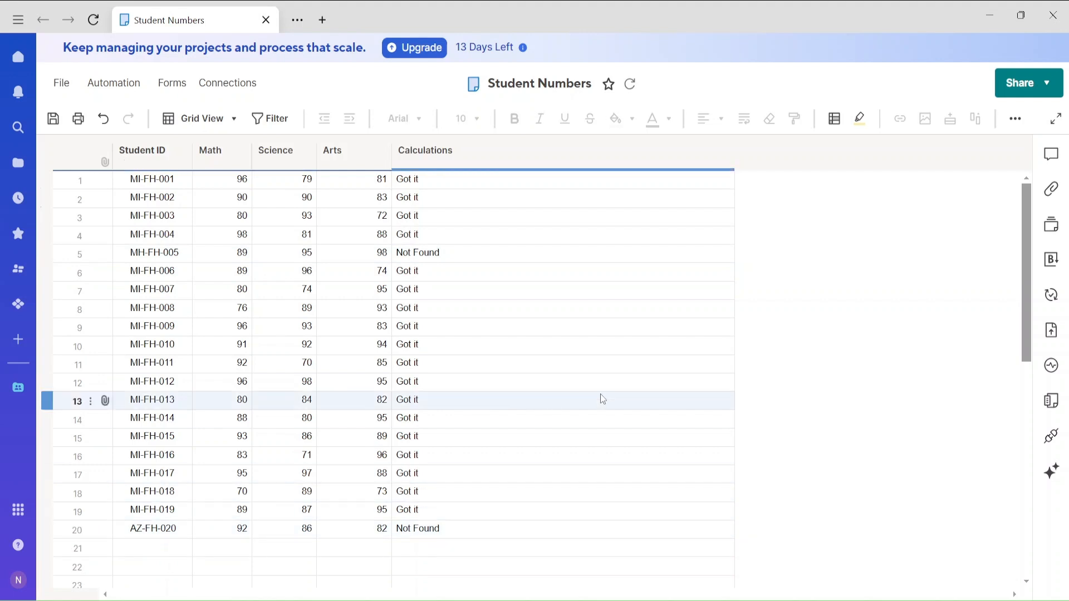
# Review the IF/CONTAINS formula stored in the first Calculations cell
pyautogui.click(567, 184)
pyautogui.doubleClick(567, 185)
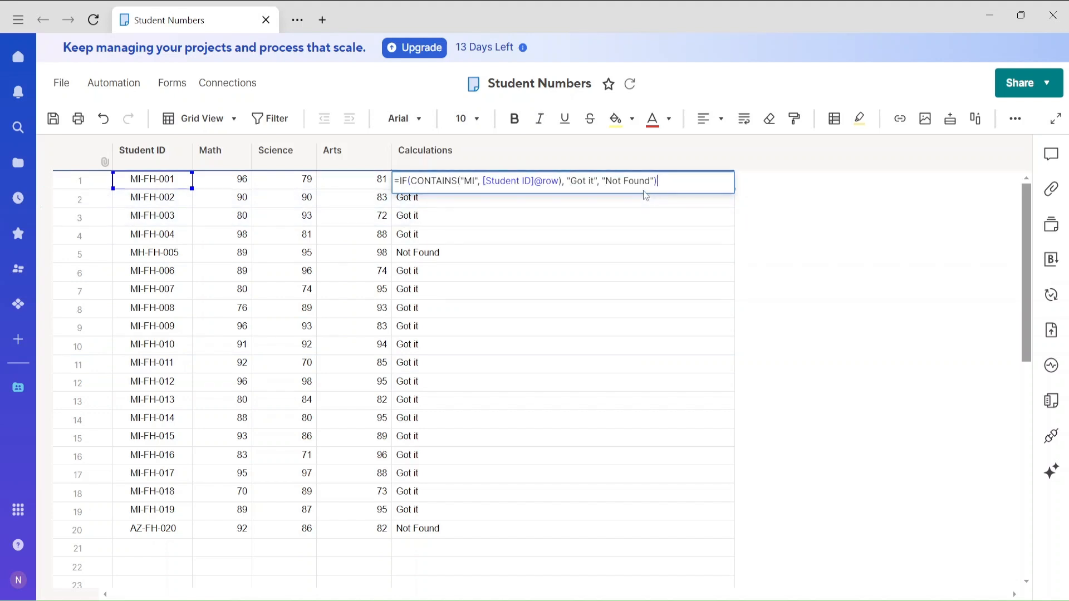
pyautogui.click(788, 229)
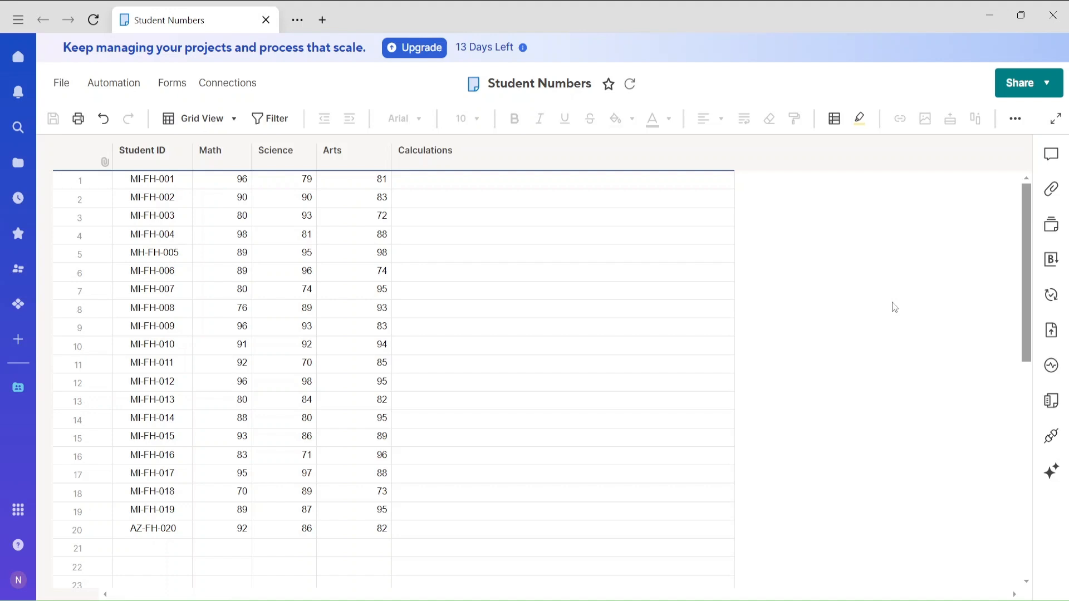
# Enter =VLOOKUP([Student ID]3,[Student ID]1:Arts20,2) in the first row of the Calculations column
pyautogui.click(477, 183)
pyautogui.write('=vlookup')
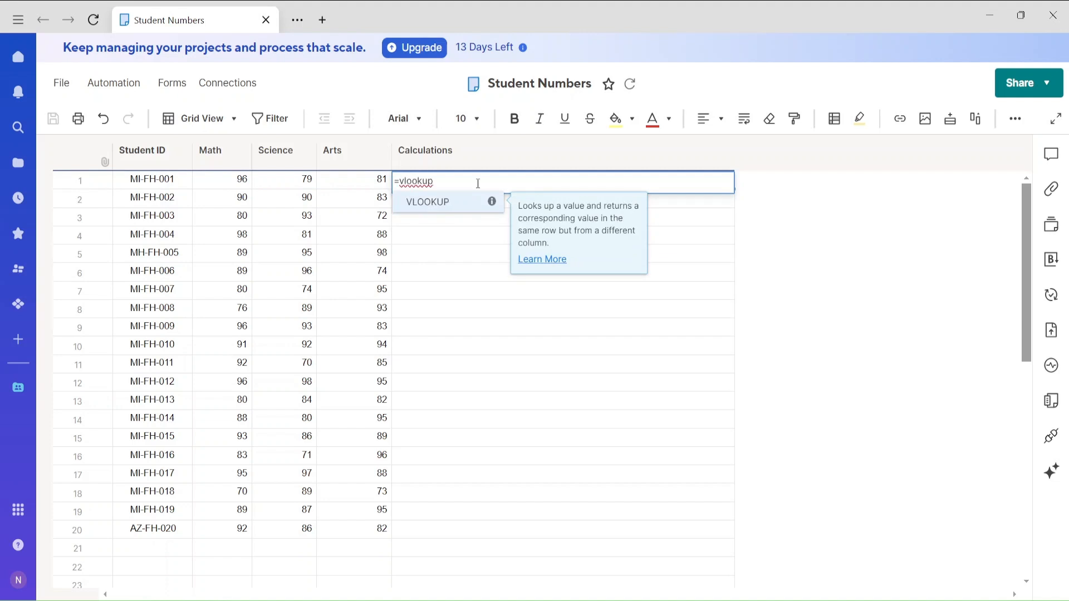
pyautogui.write('(')
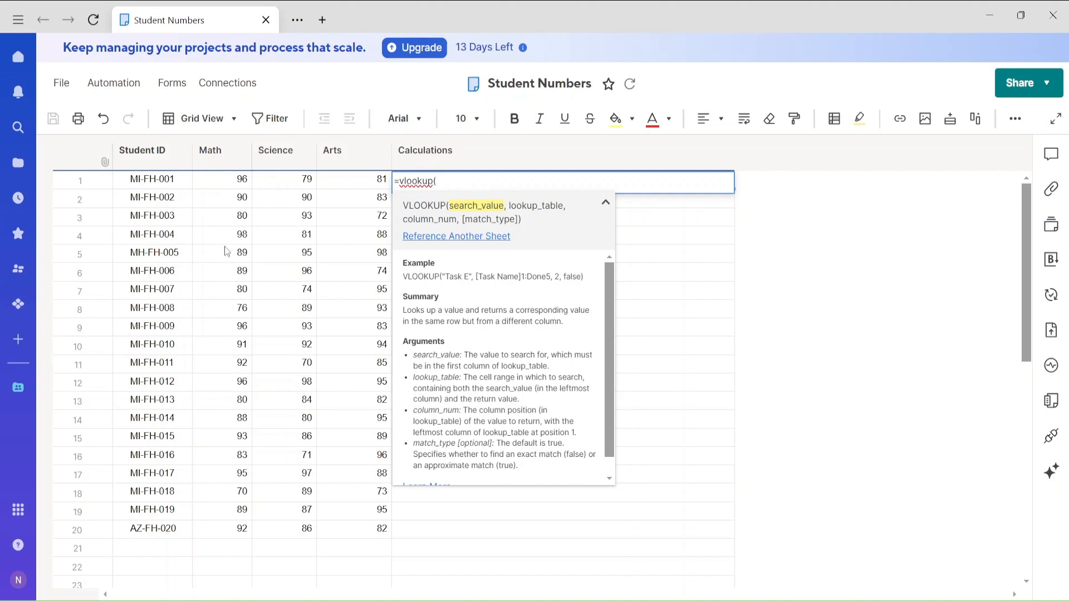
pyautogui.click(163, 224)
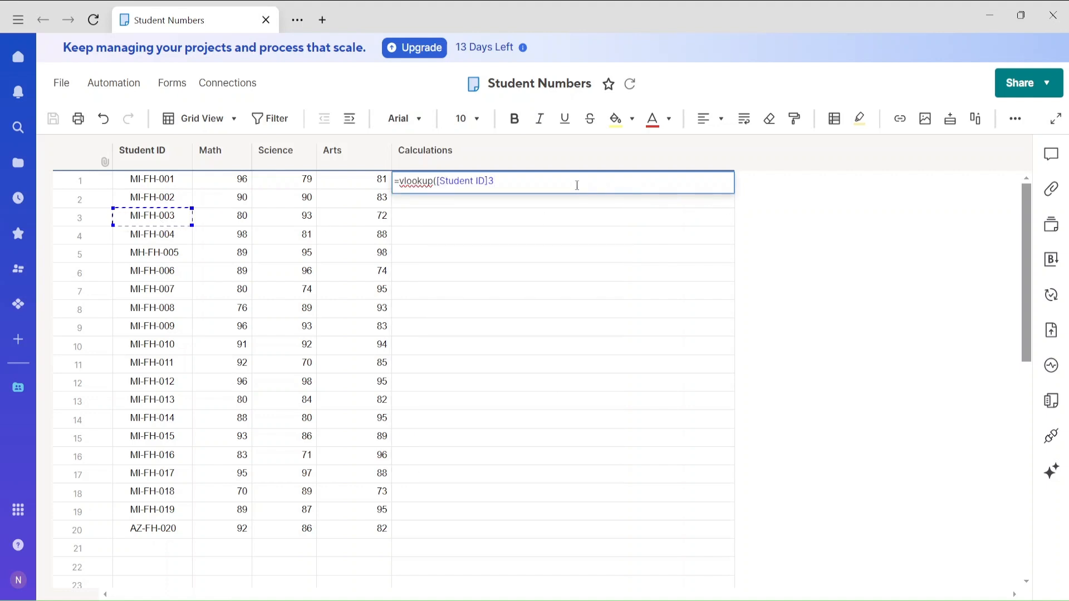
pyautogui.write(',')
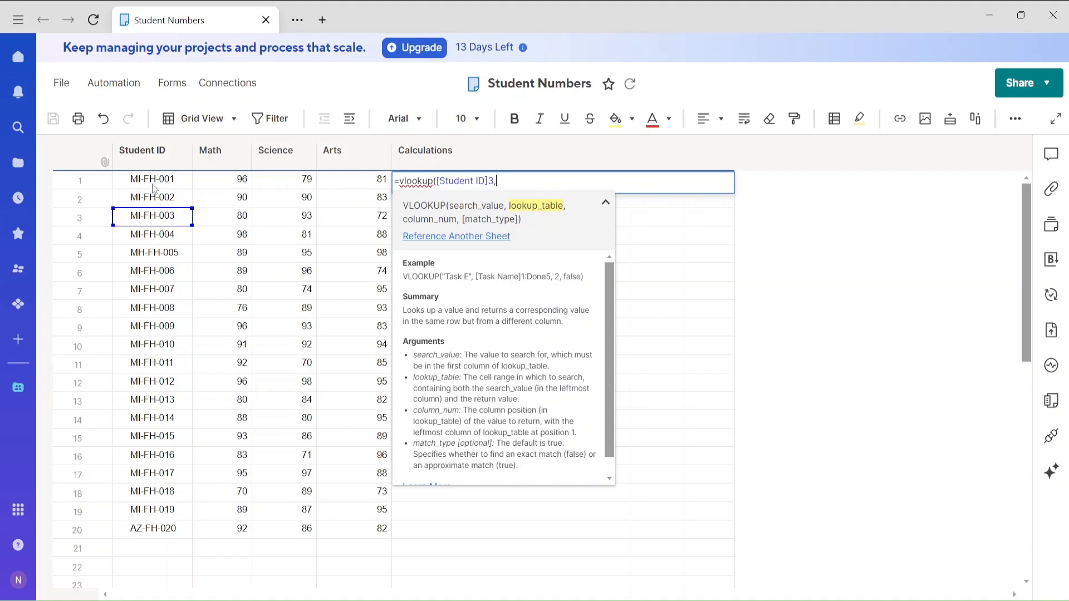
pyautogui.moveTo(143, 188); pyautogui.dragTo(373, 526)
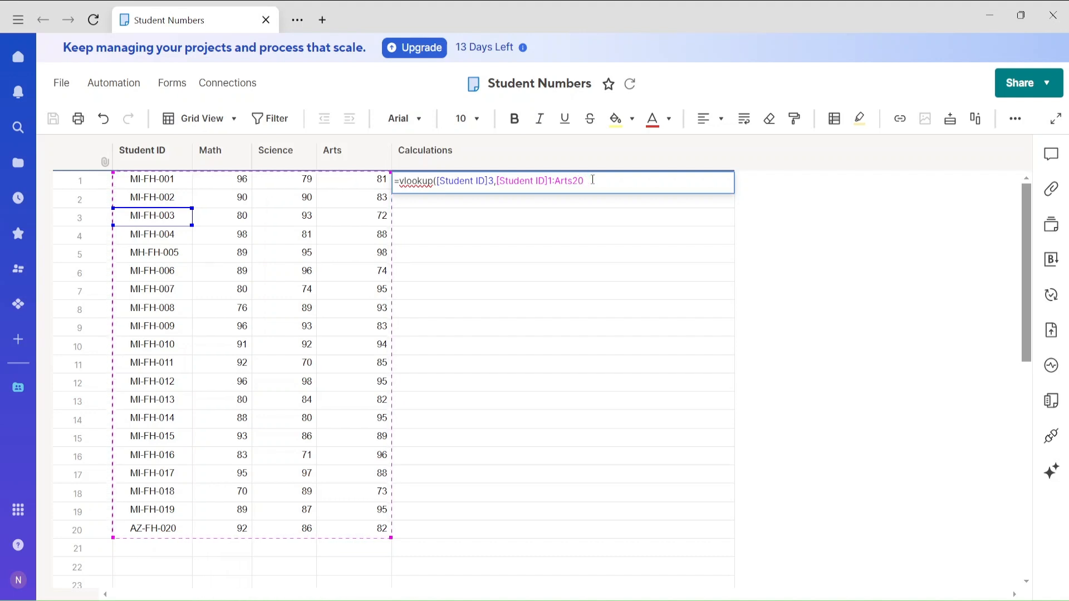
pyautogui.write(',')
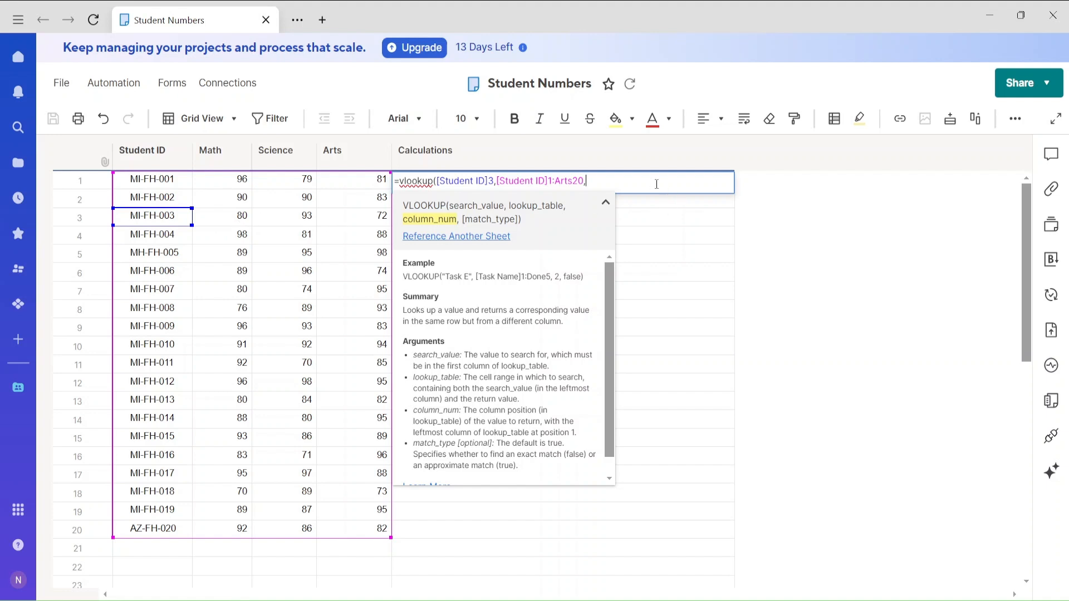
pyautogui.write('2)')
pyautogui.press('Return')
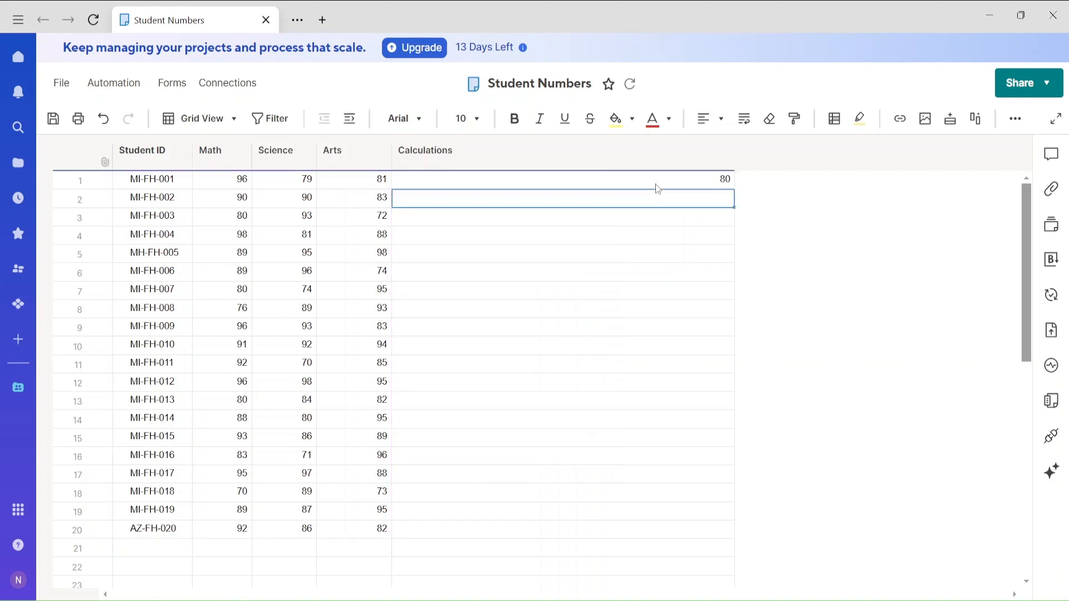
# Highlight the Student ID cell in row 3 with a yellow background
pyautogui.click(180, 217)
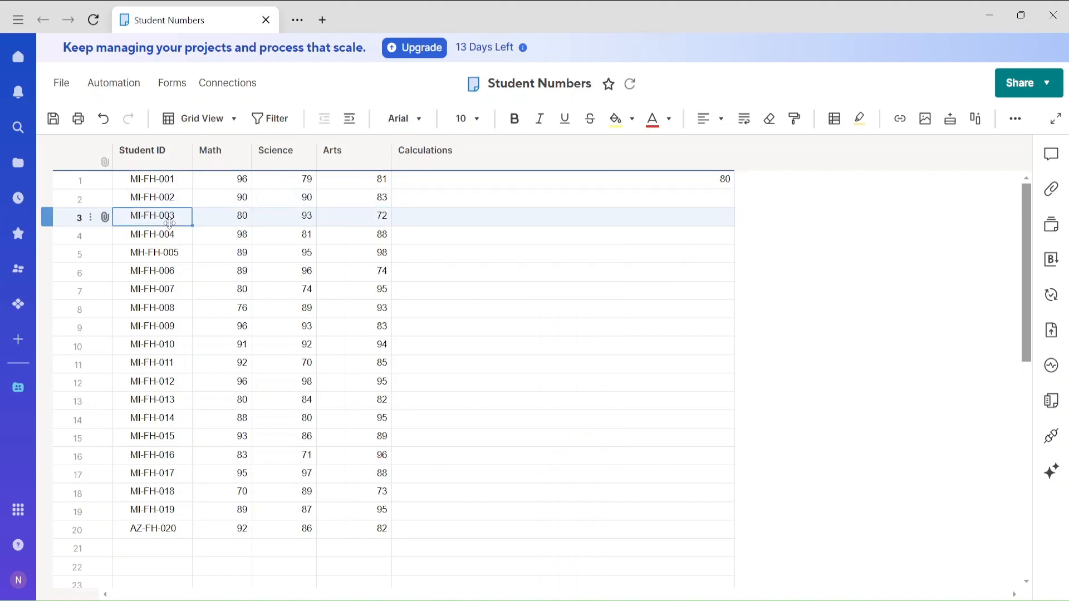
pyautogui.click(612, 124)
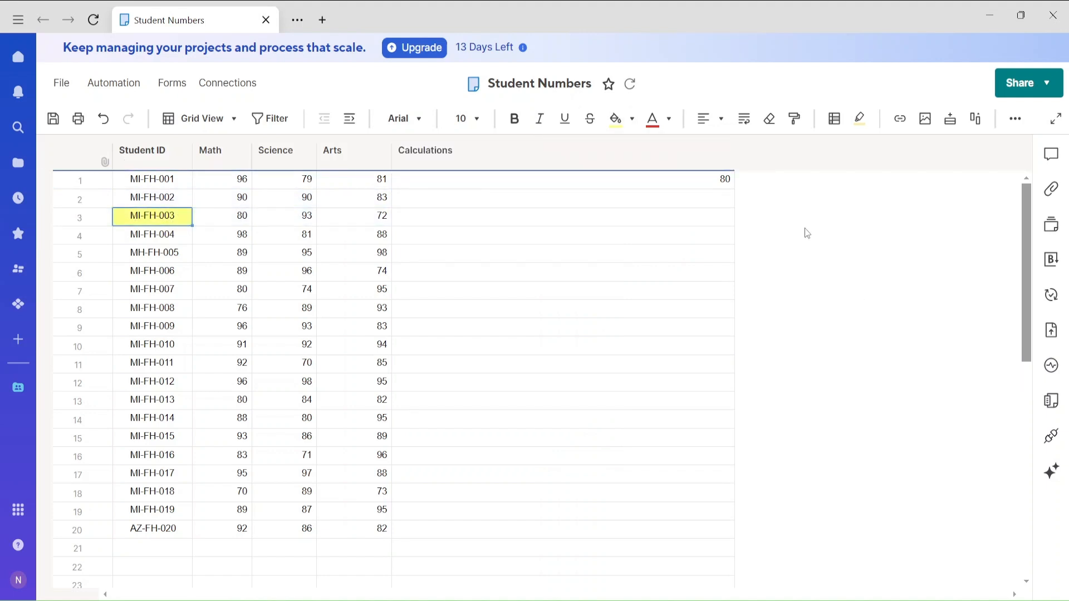
# Change the VLOOKUP column number to 4 so that the formula returns the Arts score
pyautogui.click(682, 182)
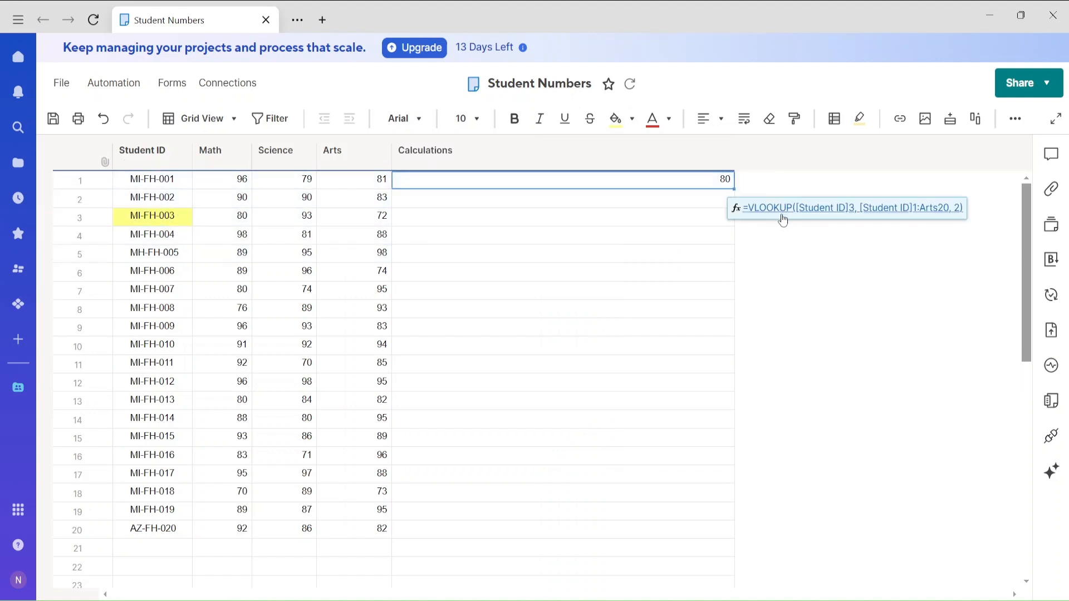
pyautogui.click(780, 215)
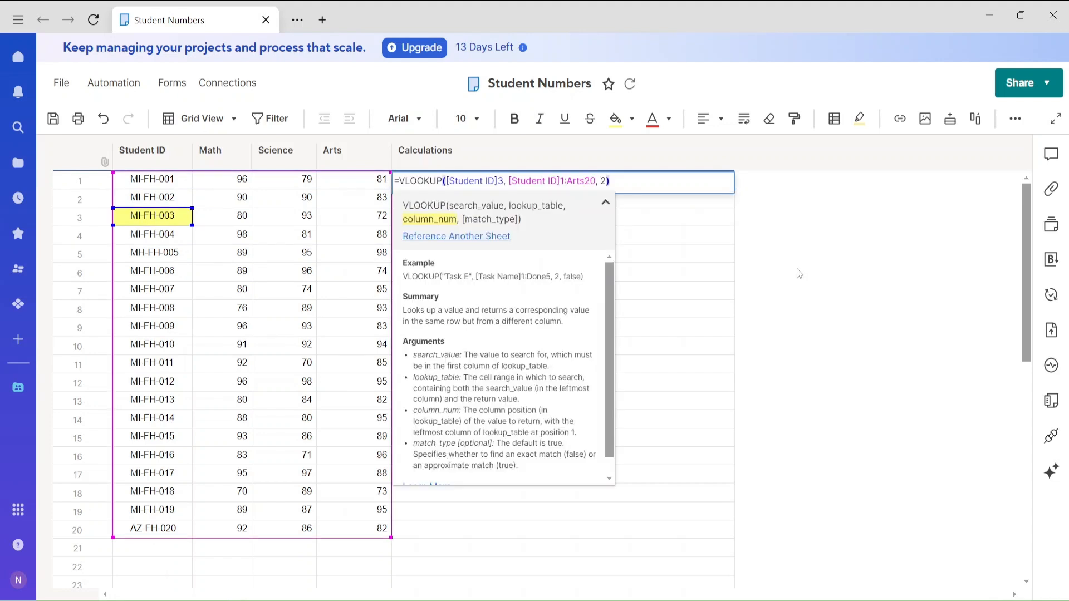
pyautogui.press('BackSpace')
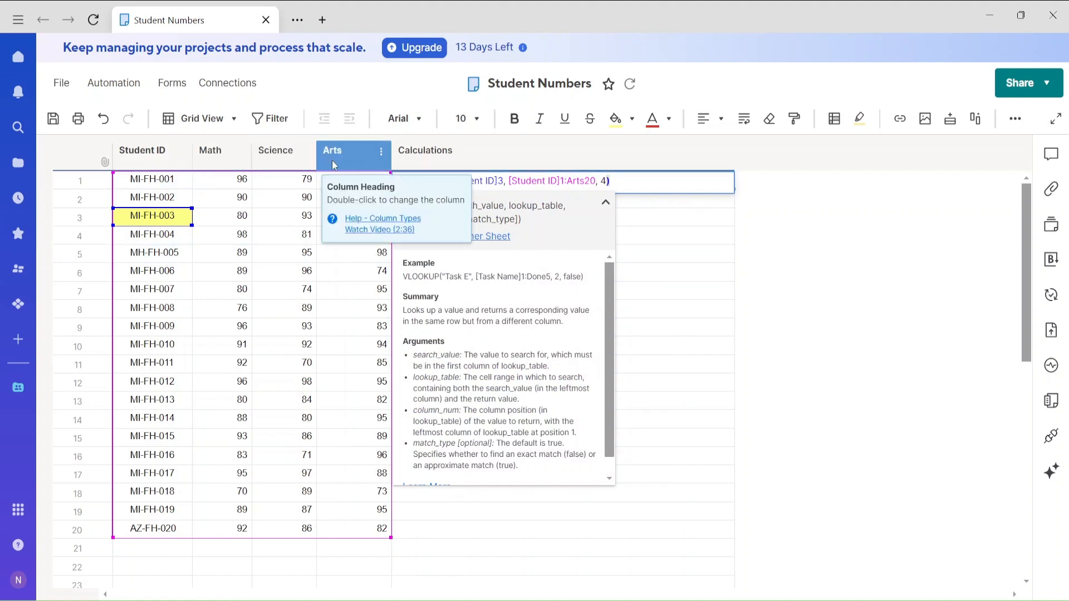
pyautogui.press('Return')
pyautogui.click(862, 245)
# Set the VLOOKUP column number to 3 so that the formula returns the Science score
pyautogui.click(694, 181)
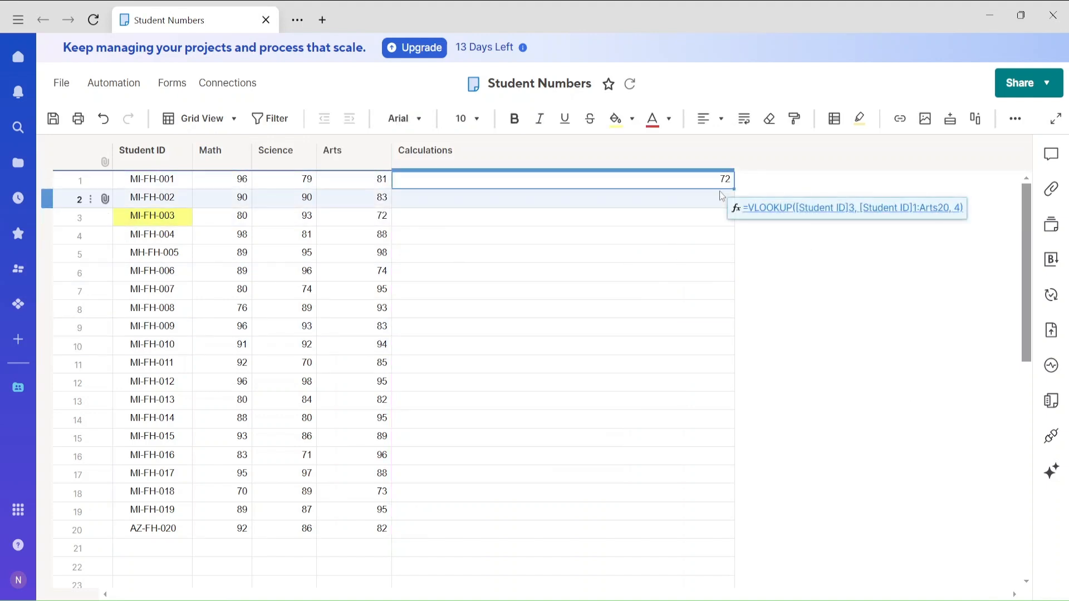
pyautogui.click(759, 209)
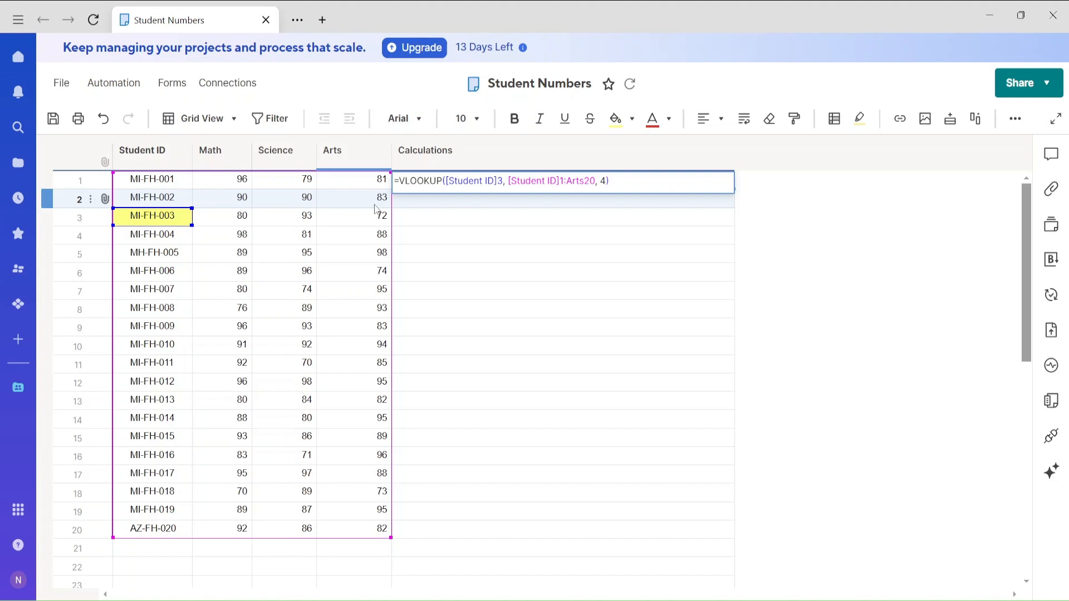
pyautogui.click(606, 181)
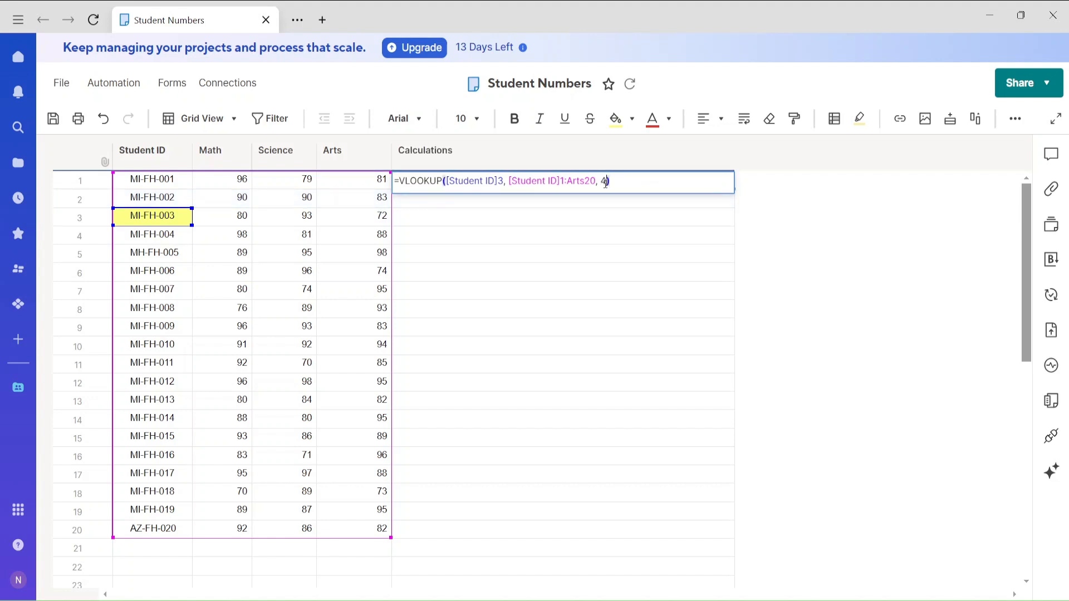
pyautogui.doubleClick(605, 182)
pyautogui.write('3')
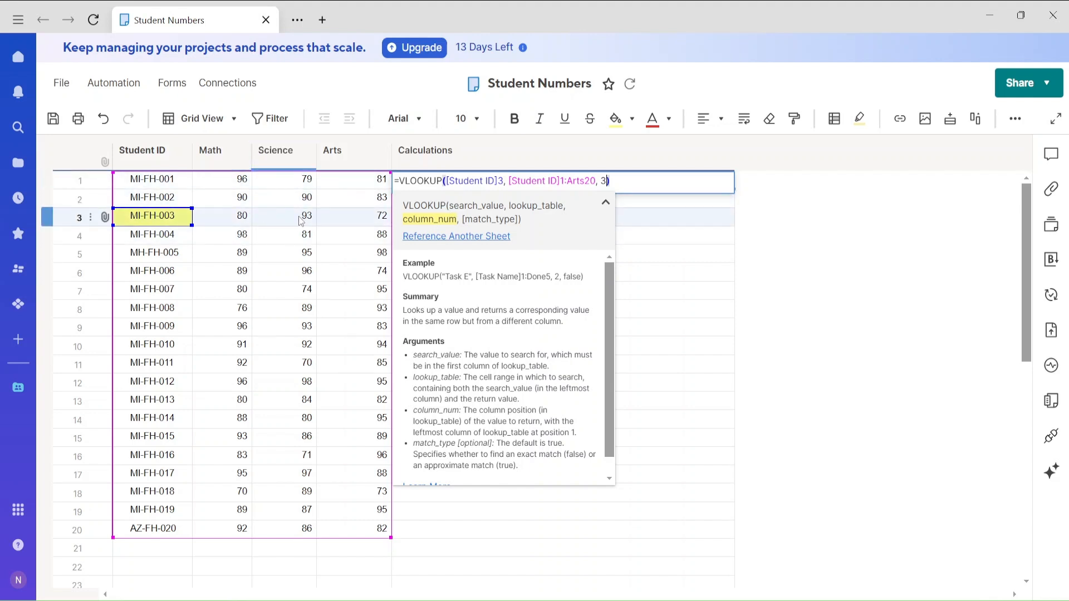
pyautogui.click(653, 195)
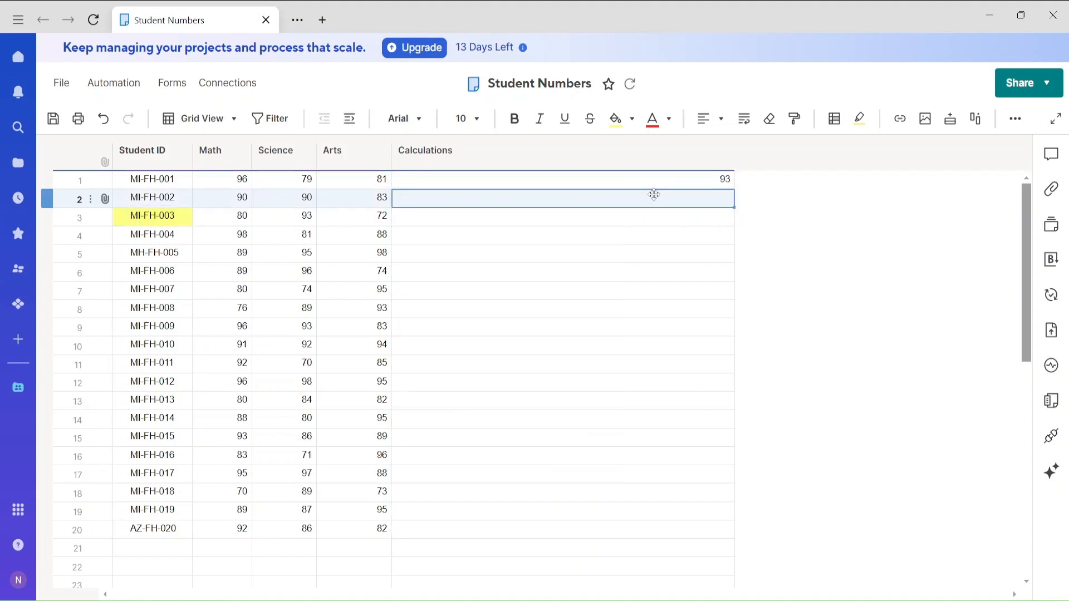
pyautogui.click(784, 261)
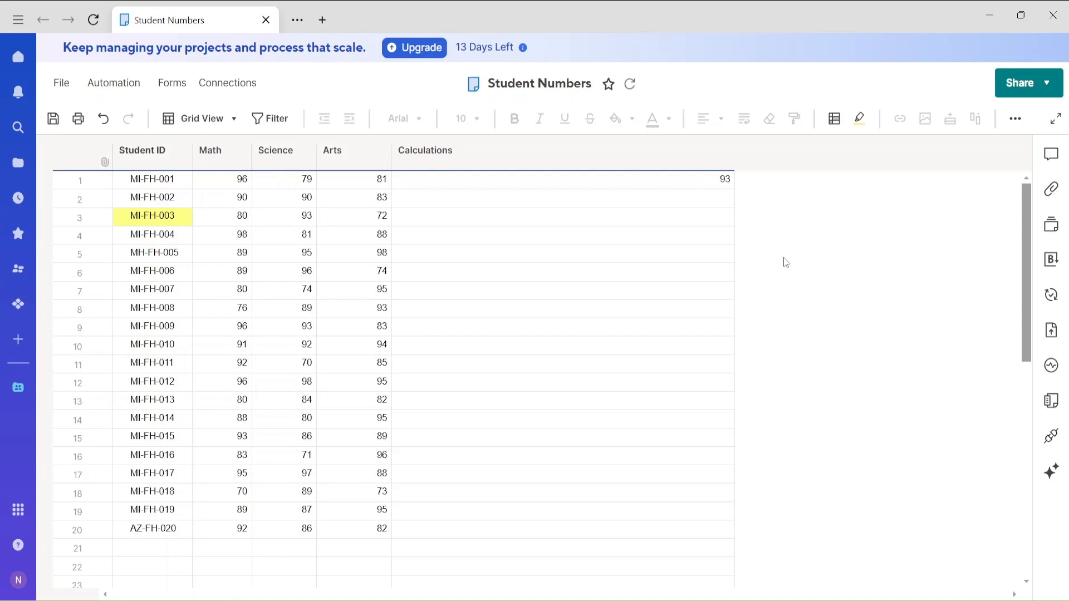
# Begin an INDEX formula in the second Calculations row with a nested MATCH([Student ID]3,[Student ID]1:[Student ID]20)
pyautogui.doubleClick(600, 198)
pyautogui.write('=index(match')
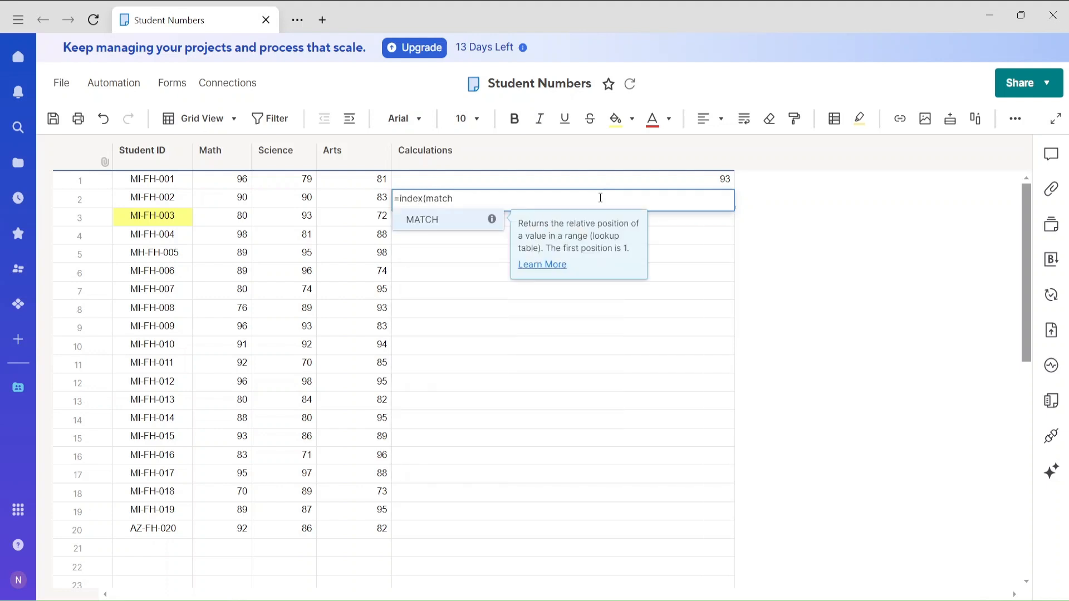
pyautogui.write('(')
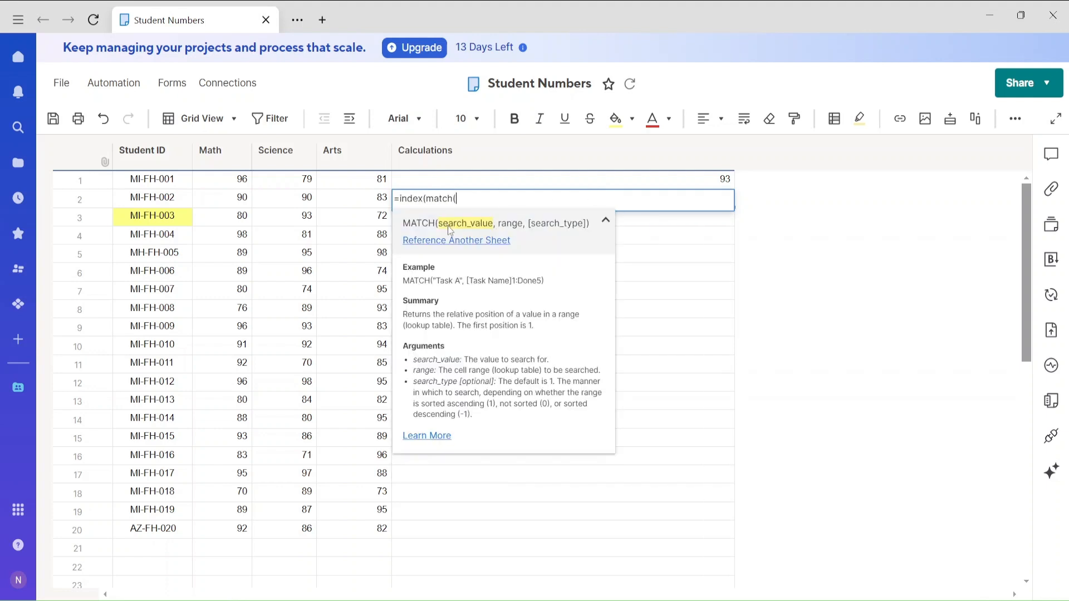
pyautogui.click(164, 220)
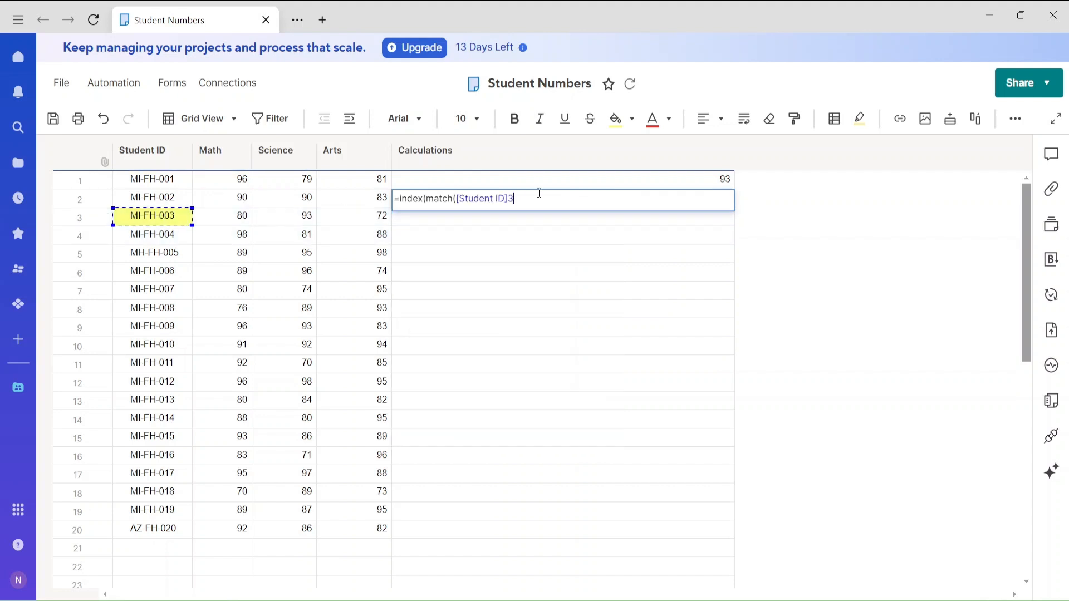
pyautogui.write(',')
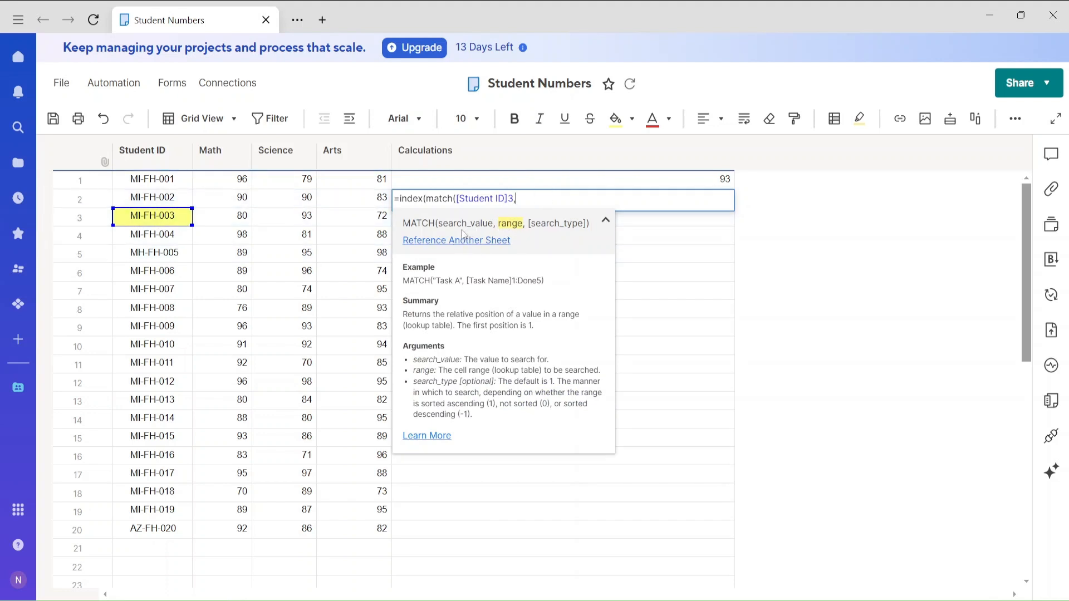
pyautogui.moveTo(156, 181); pyautogui.dragTo(163, 528)
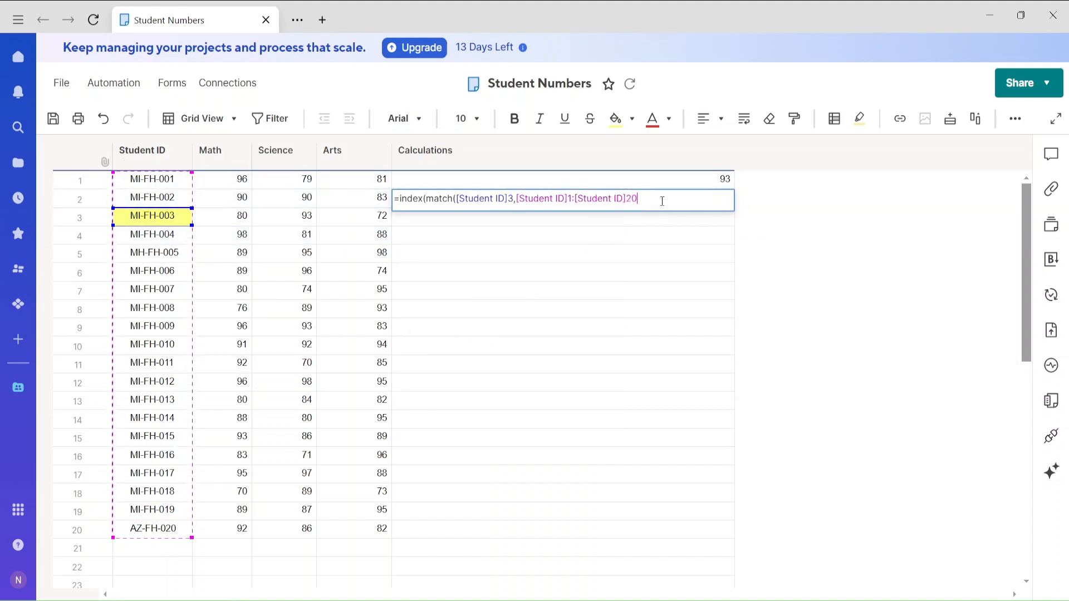
pyautogui.write(')')
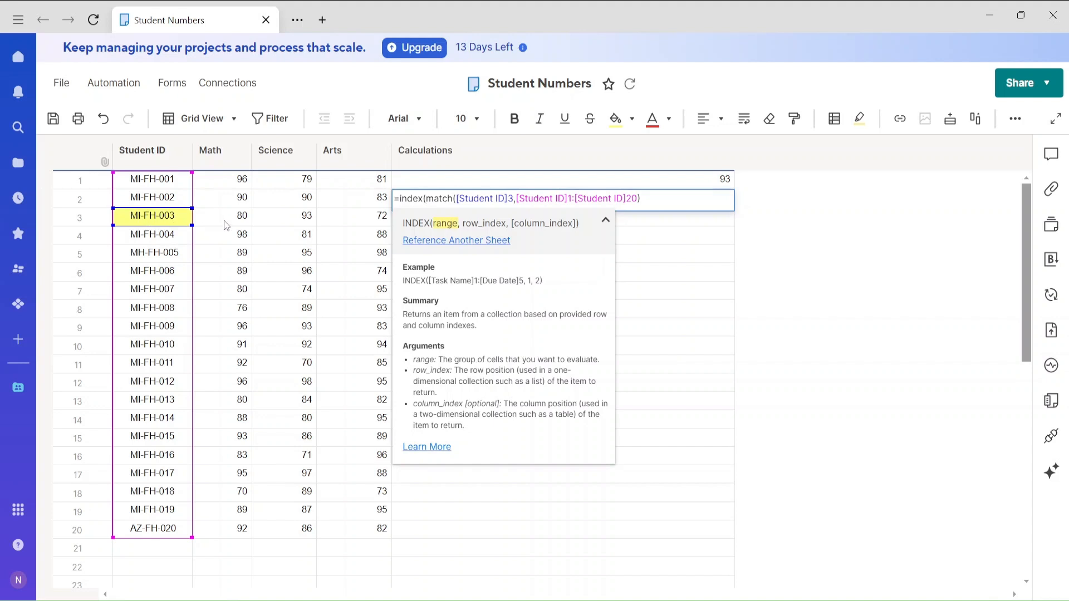
# Insert Math1:Math20 as the INDEX range ahead of the MATCH part and complete the formula
pyautogui.moveTo(237, 184); pyautogui.dragTo(234, 529)
pyautogui.write(',')
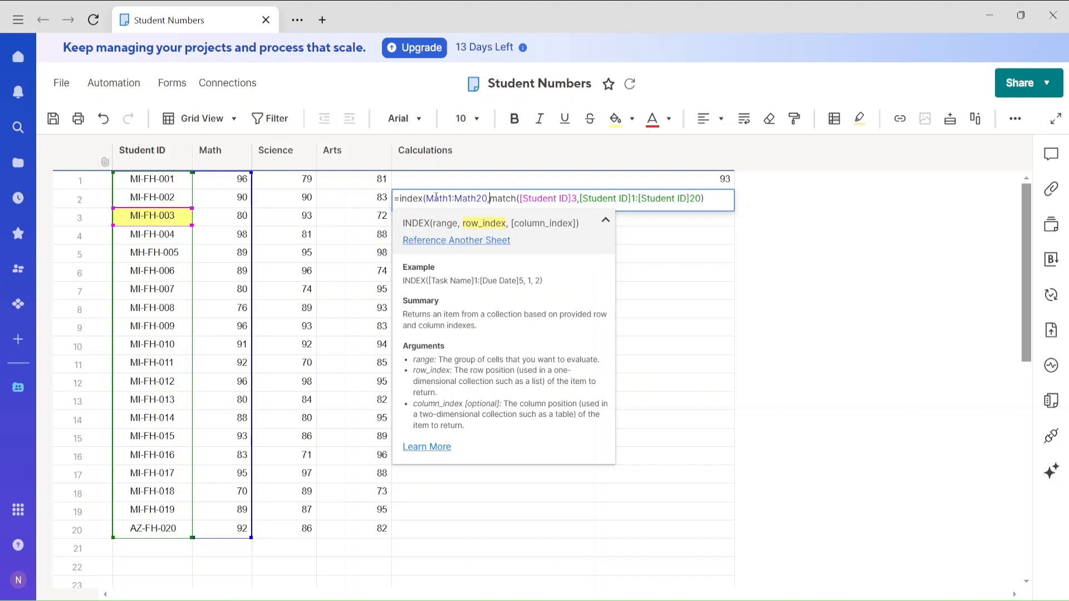
pyautogui.moveTo(427, 199); pyautogui.dragTo(488, 199)
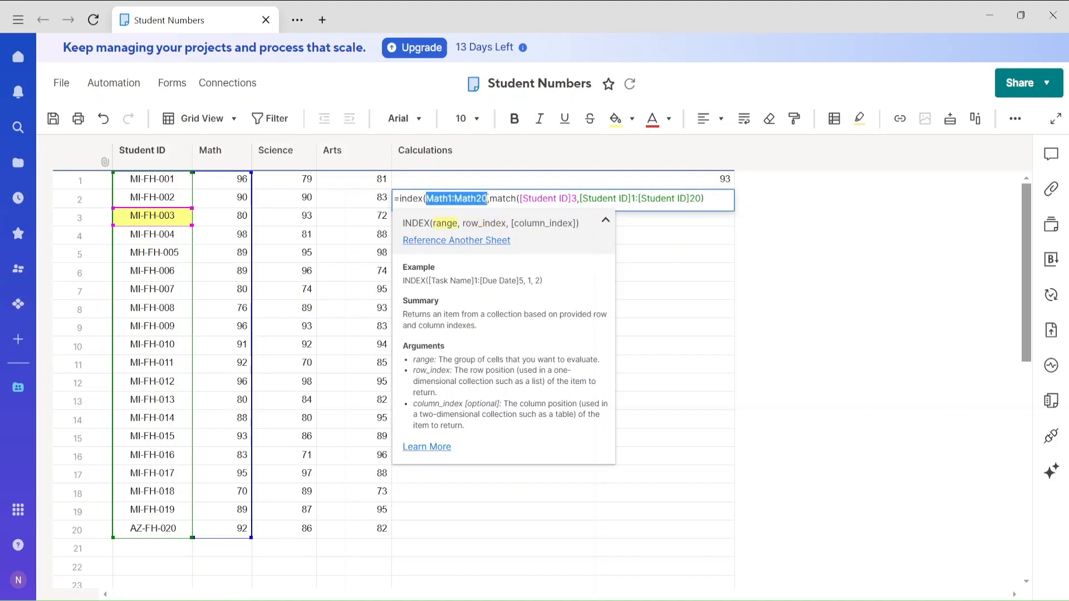
pyautogui.click(728, 196)
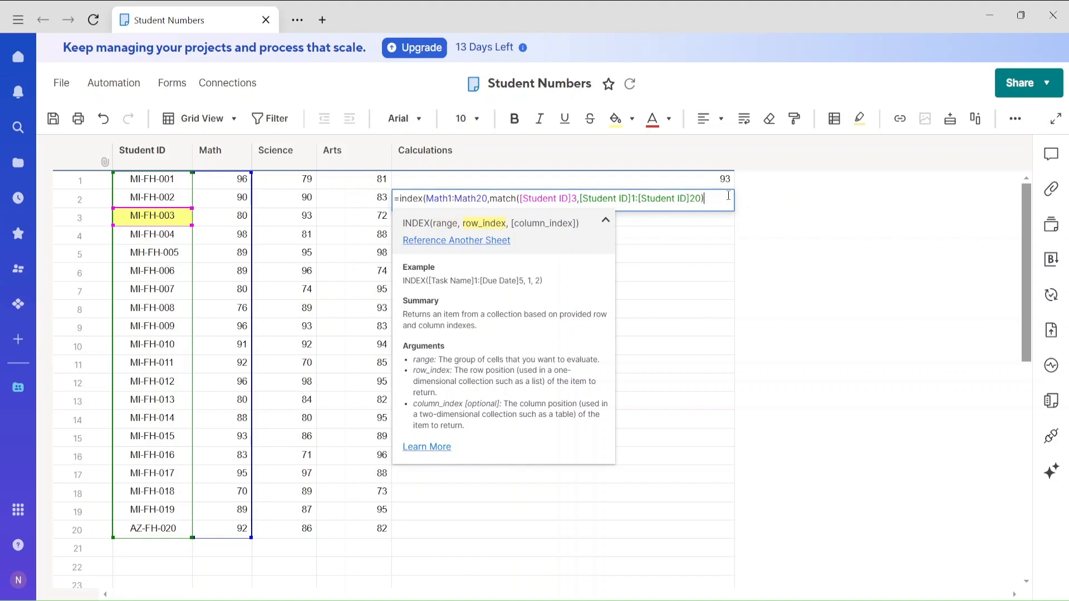
pyautogui.write(')')
pyautogui.press('Return')
pyautogui.click(727, 198)
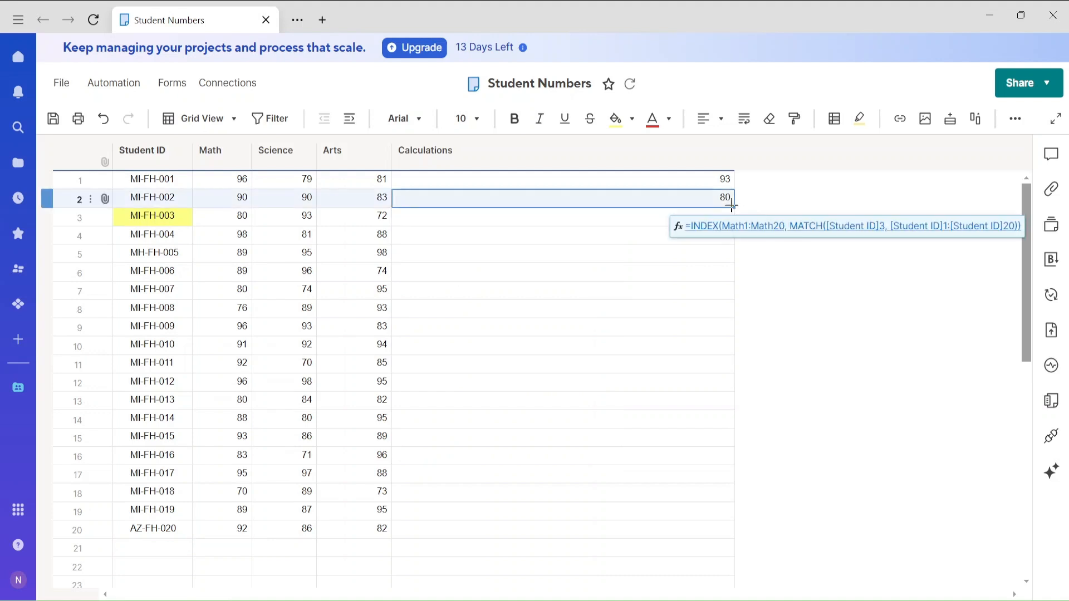
# Change the INDEX range in the second-row formula to Arts1:Arts20 so that it returns the Arts score
pyautogui.click(726, 180)
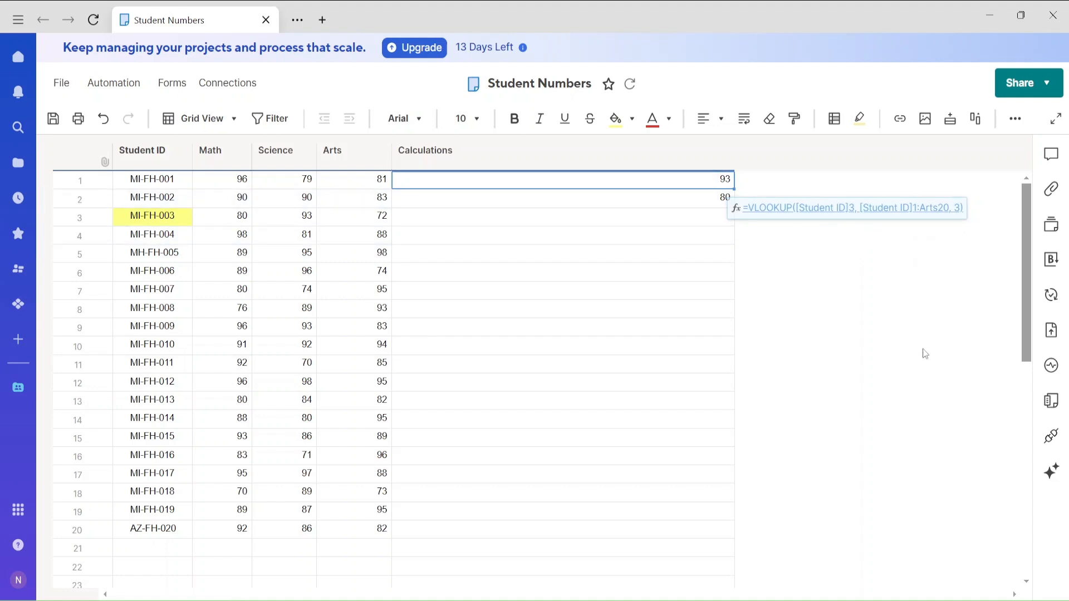
pyautogui.click(699, 203)
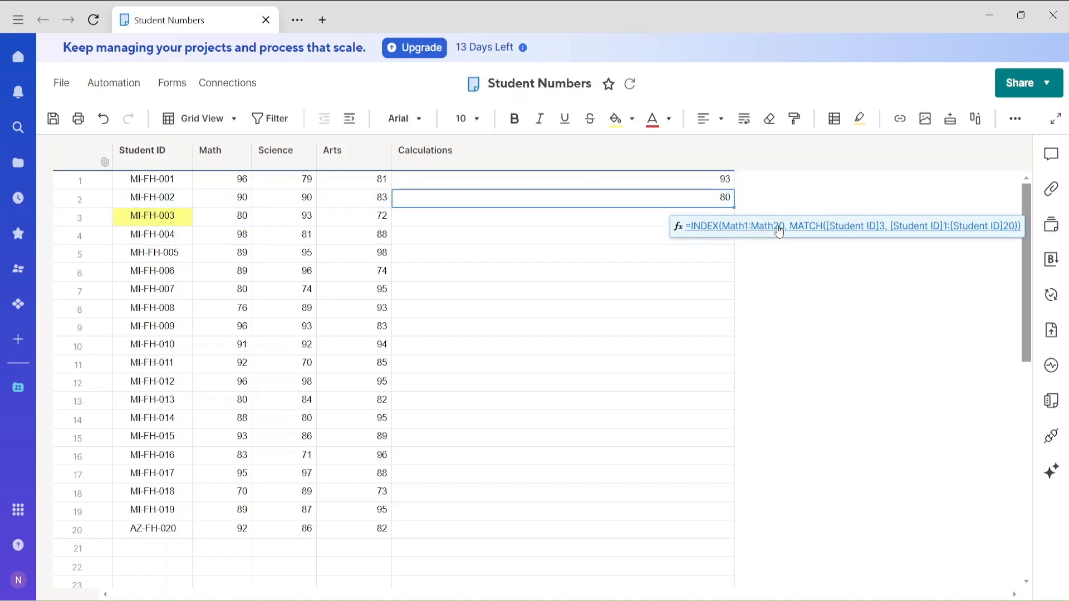
pyautogui.click(774, 230)
pyautogui.moveTo(492, 200); pyautogui.dragTo(430, 199)
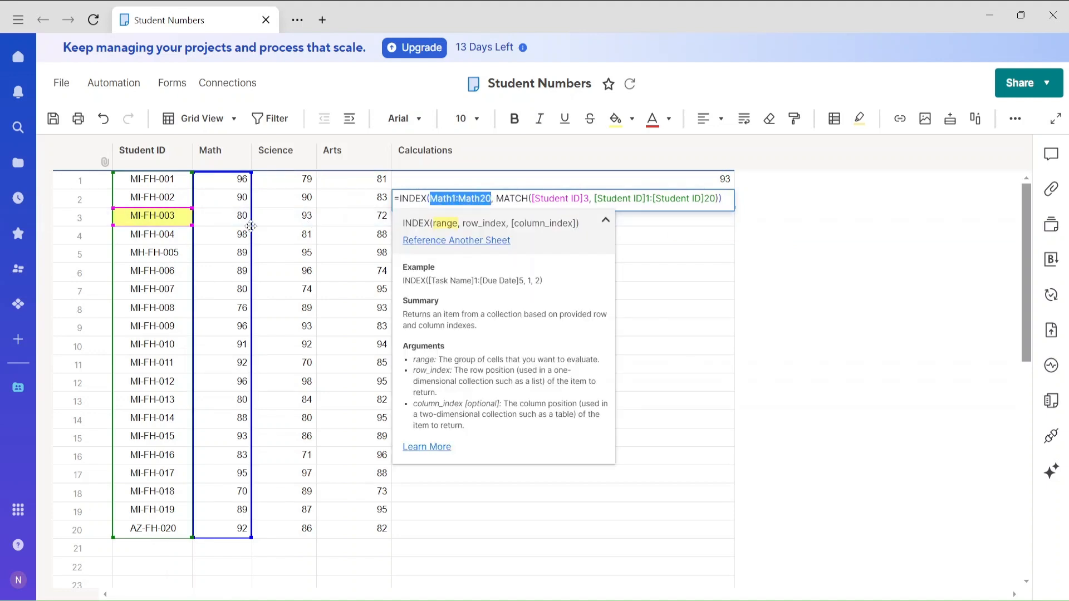
pyautogui.moveTo(251, 225); pyautogui.dragTo(332, 231)
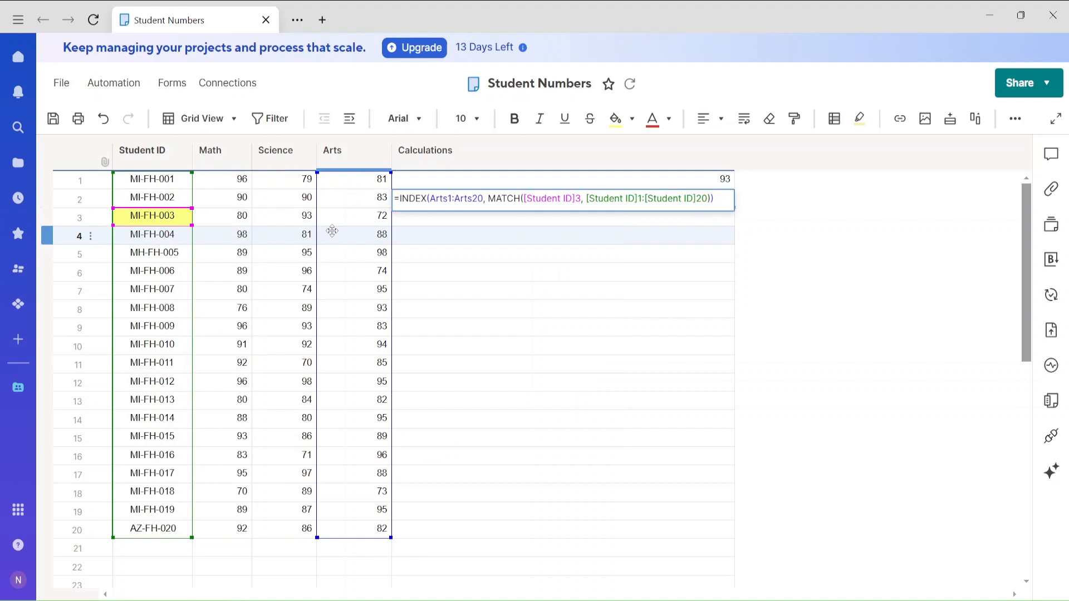
pyautogui.press('Return')
pyautogui.click(702, 203)
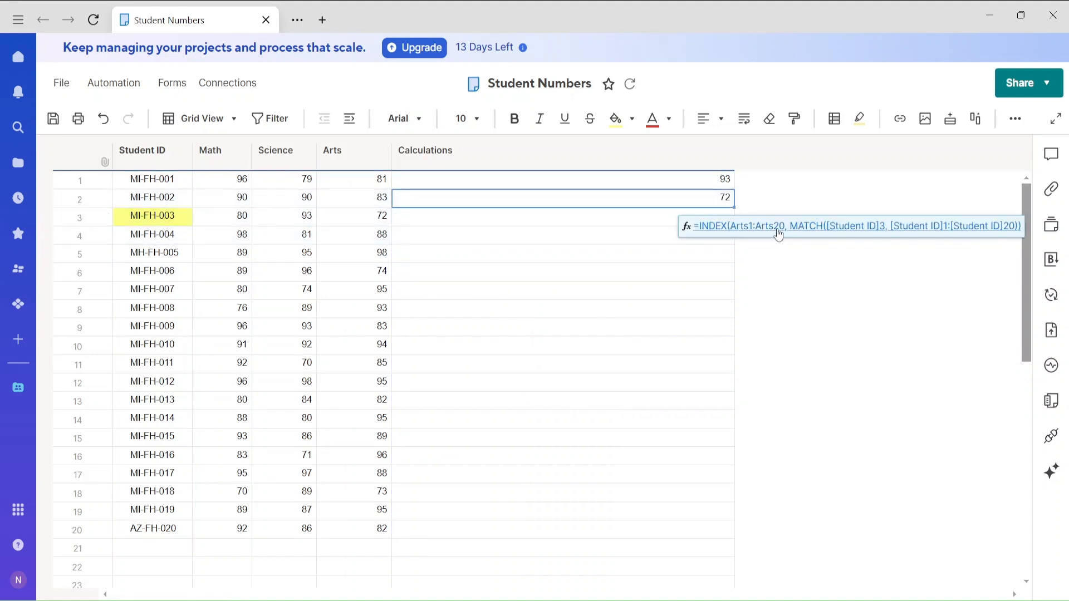
# Set the column number of the first-row VLOOKUP formula to 4 and compare it with the INDEX/MATCH formula
pyautogui.click(640, 184)
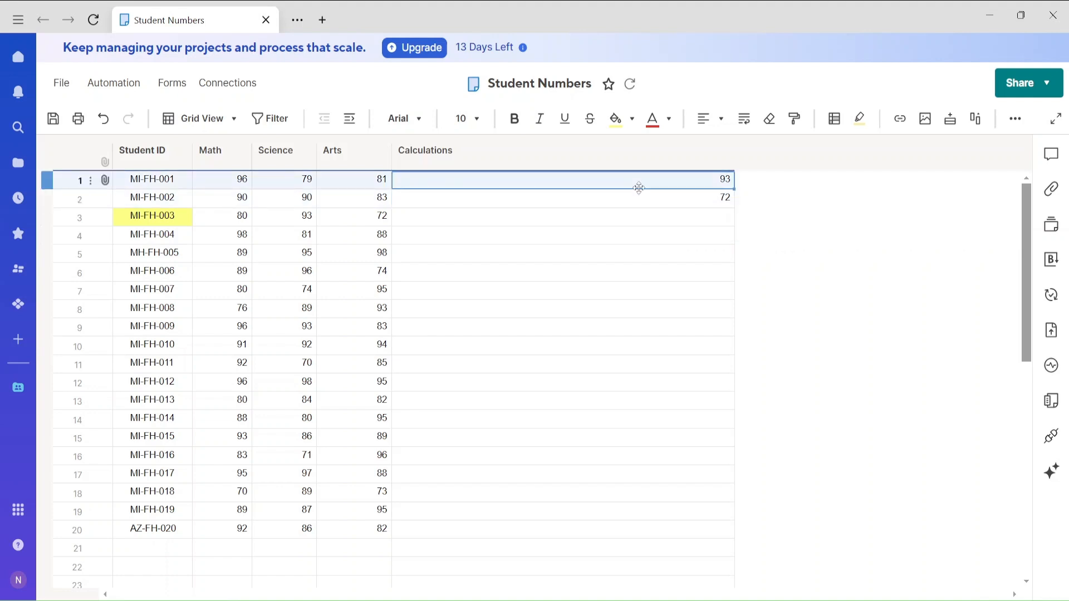
pyautogui.click(786, 209)
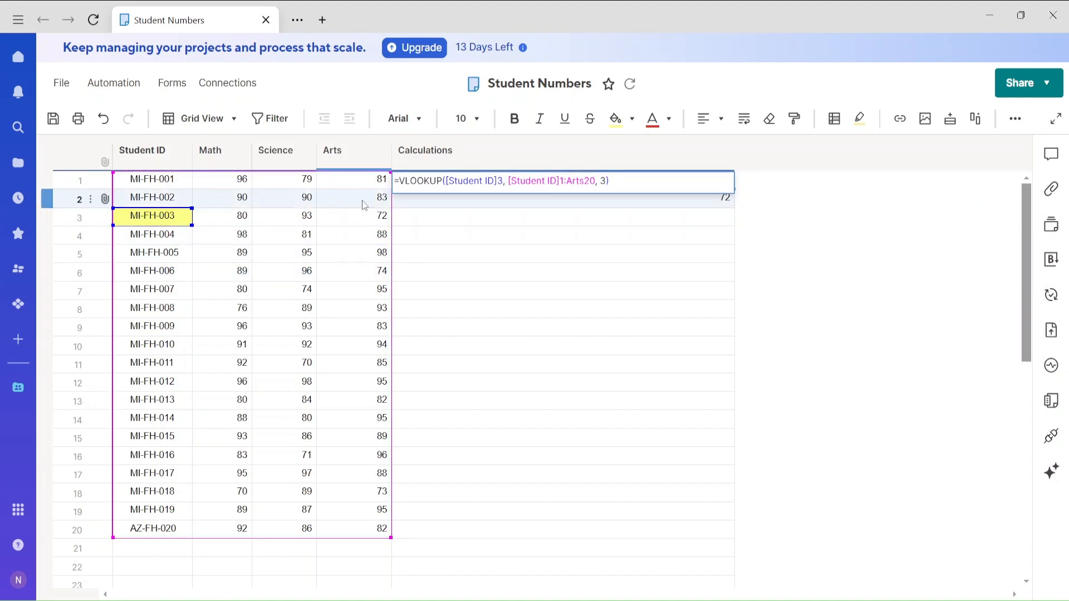
pyautogui.click(602, 182)
pyautogui.doubleClick(602, 182)
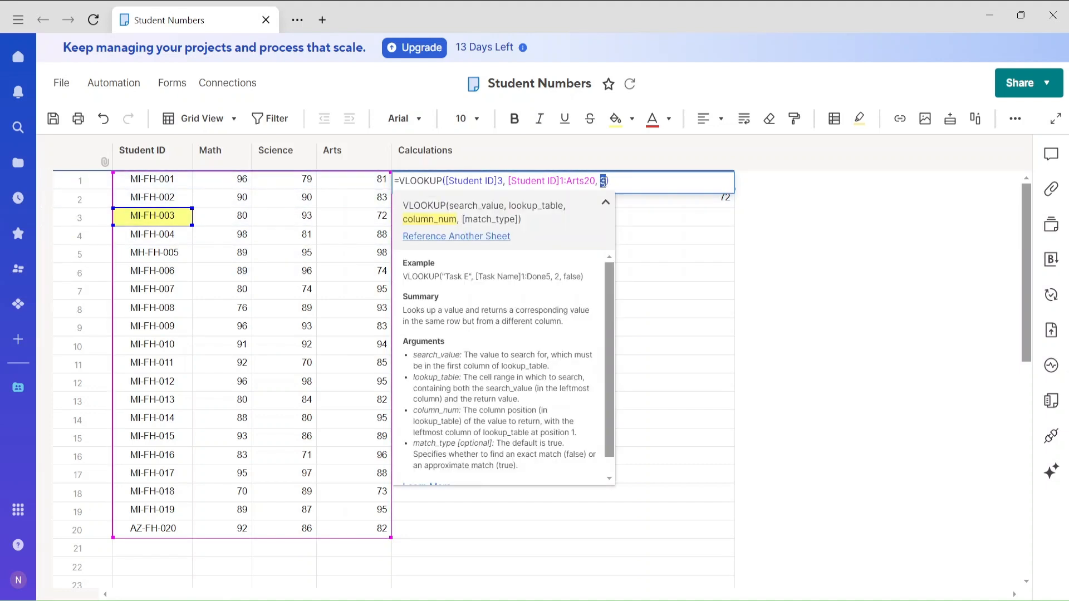
pyautogui.press('BackSpace')
pyautogui.write('4')
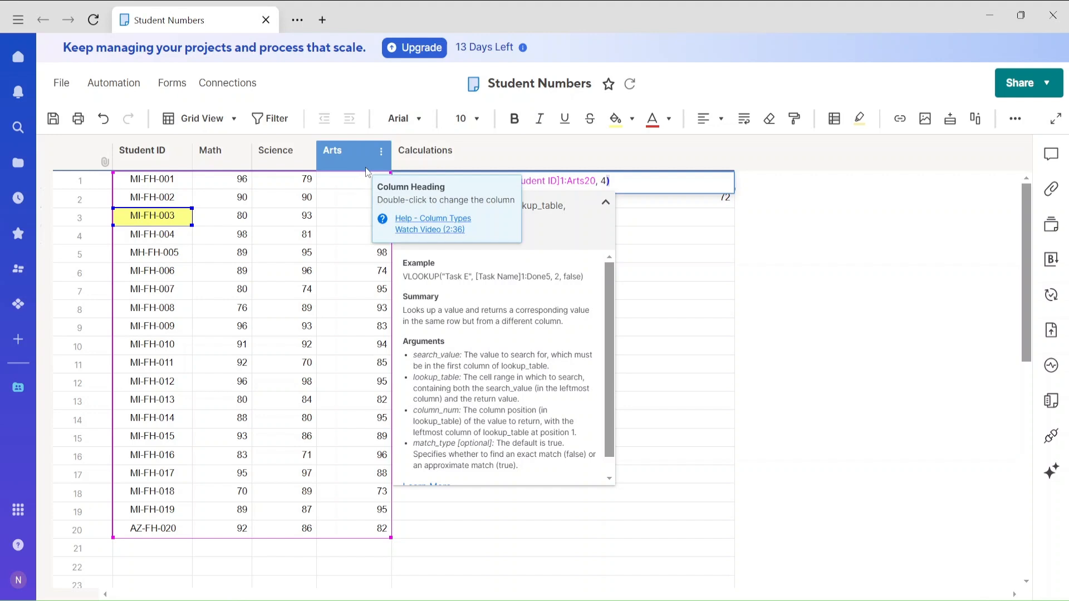
pyautogui.press('Return')
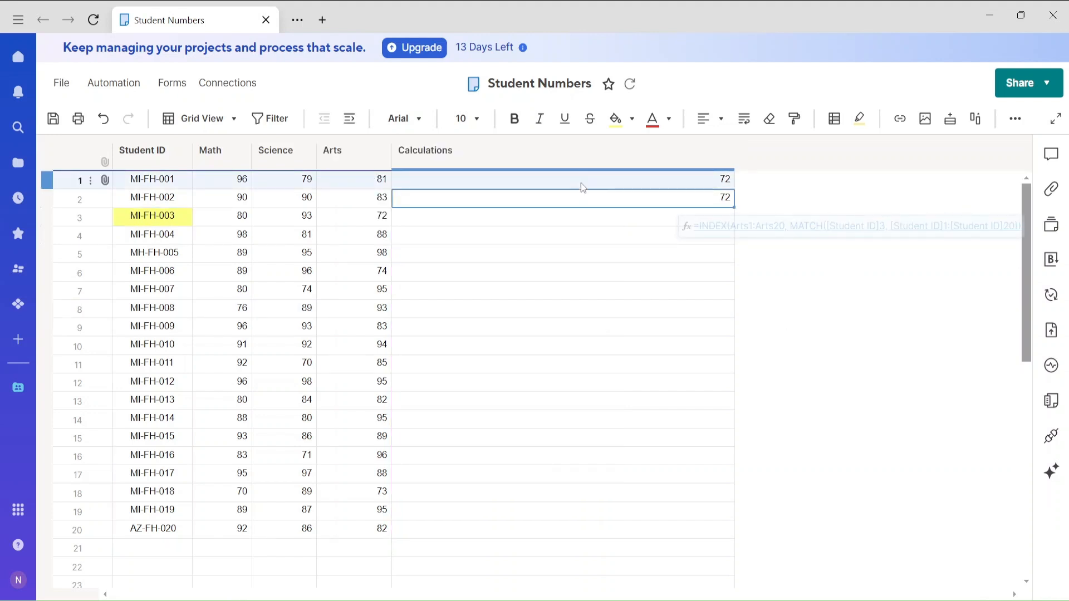
pyautogui.click(609, 183)
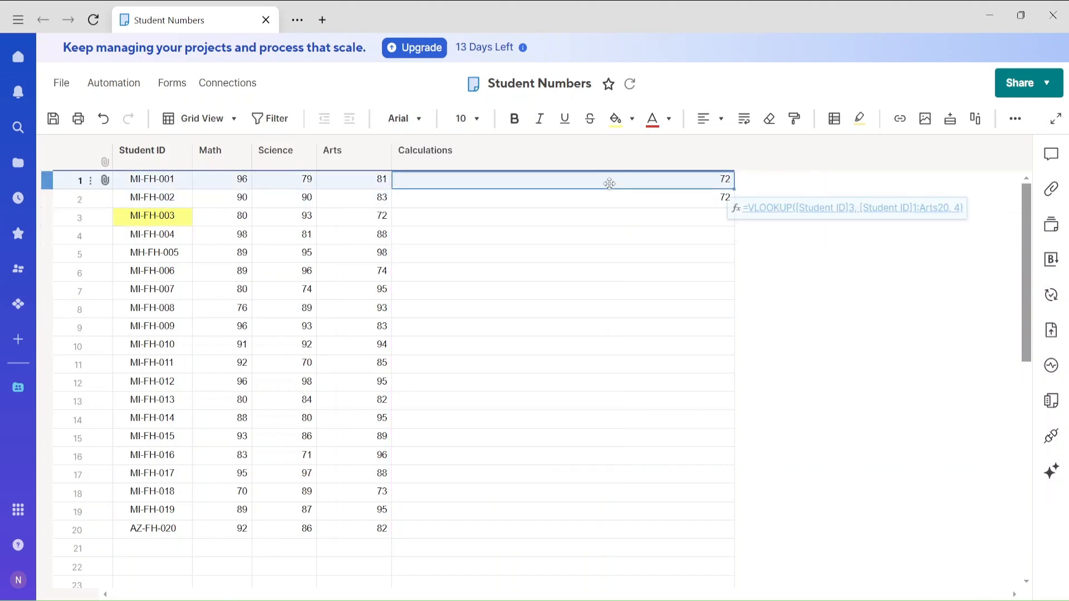
pyautogui.click(661, 199)
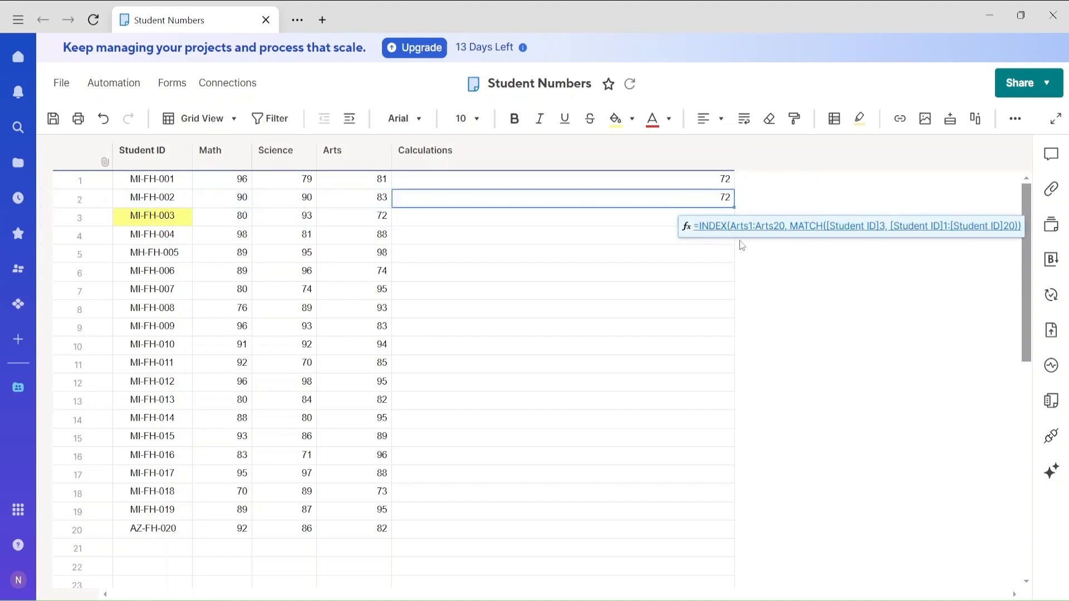
# Clear the formulas from the first two rows of the Calculations column
pyautogui.click(792, 308)
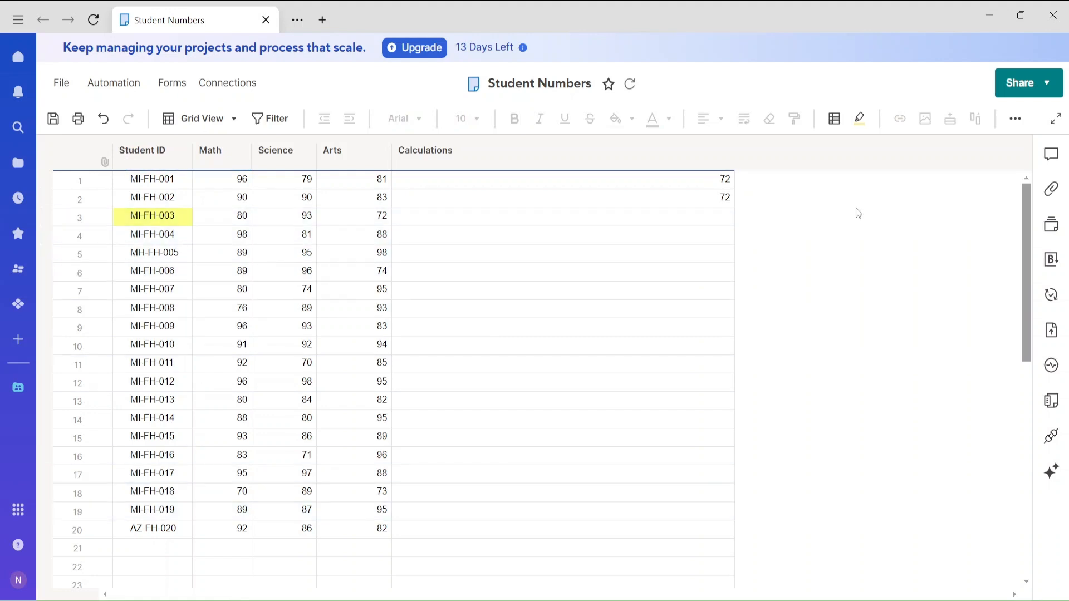
pyautogui.moveTo(724, 178); pyautogui.dragTo(724, 196)
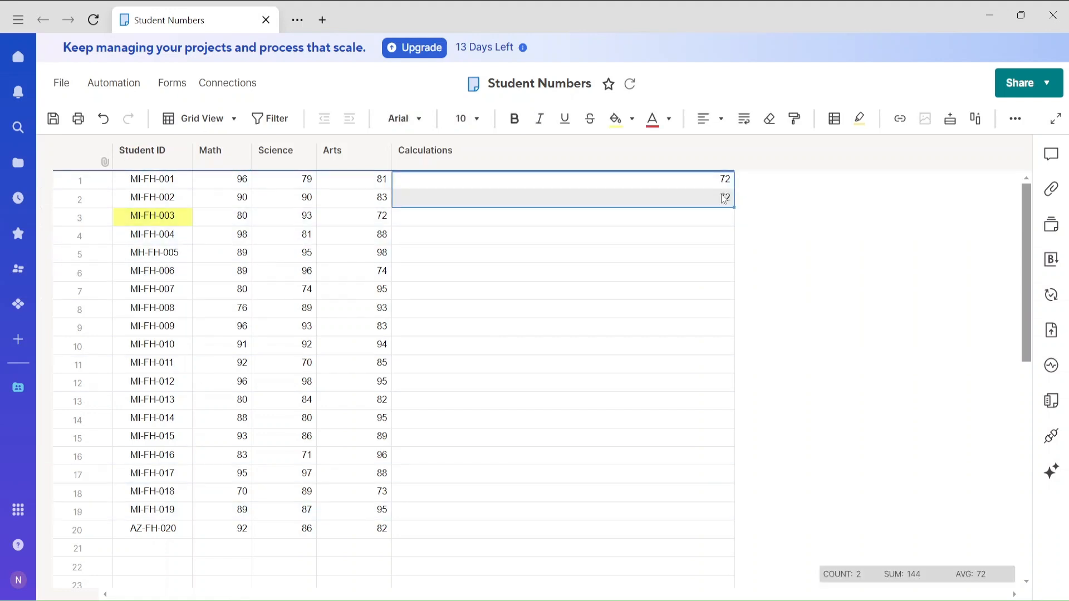
pyautogui.press('Delete')
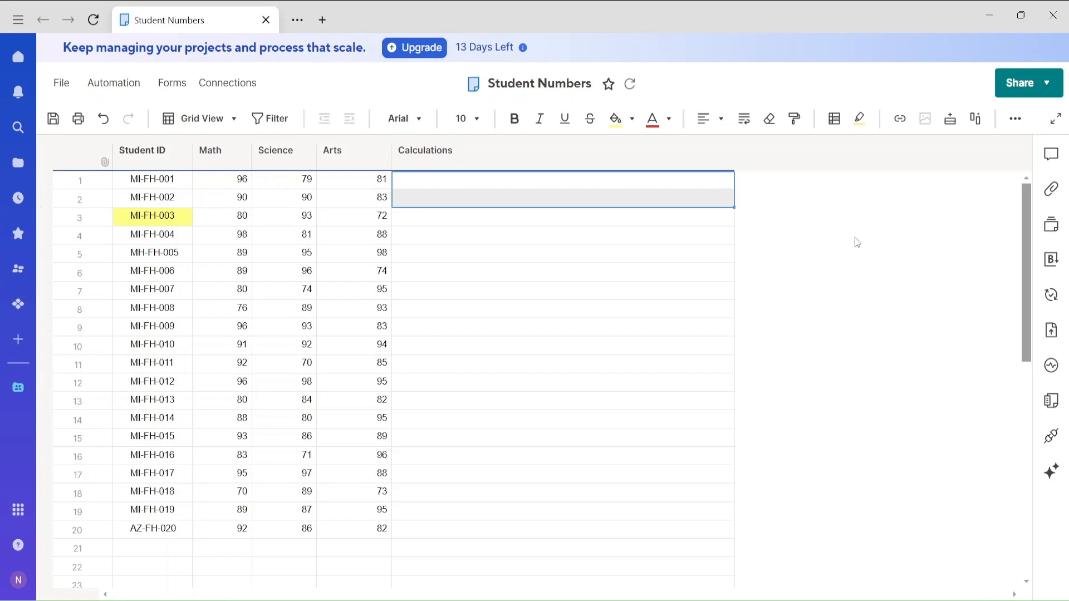
# Begin an INDEX formula in the first Calculations row with a nested COLLECT over [Student ID]1:[Student ID]20
pyautogui.click(558, 182)
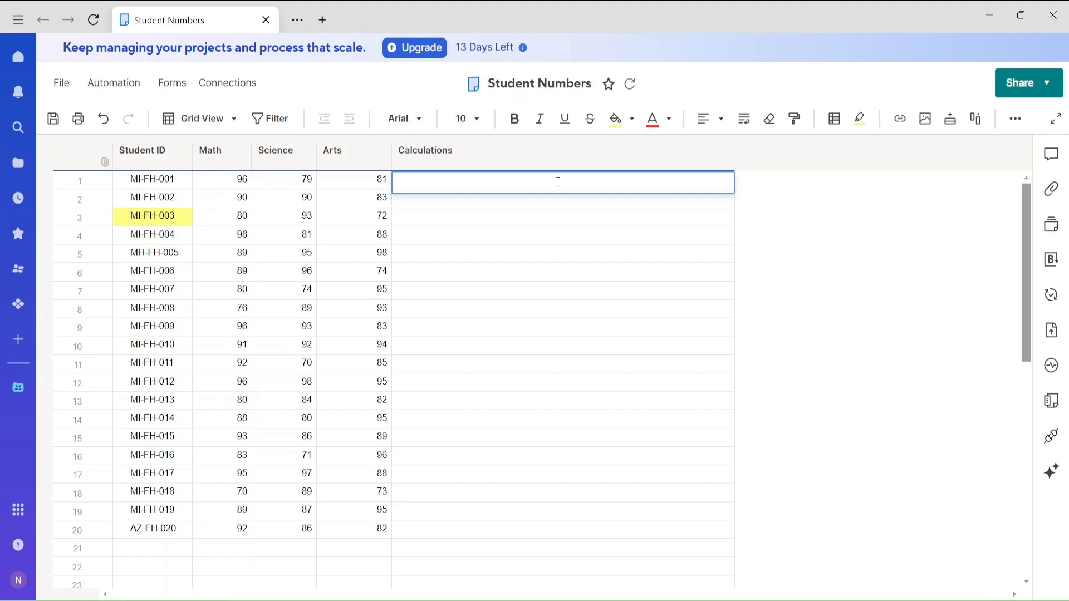
pyautogui.write('=index(ma')
pyautogui.press('BackSpace')
pyautogui.press('BackSpace')
pyautogui.write('collect')
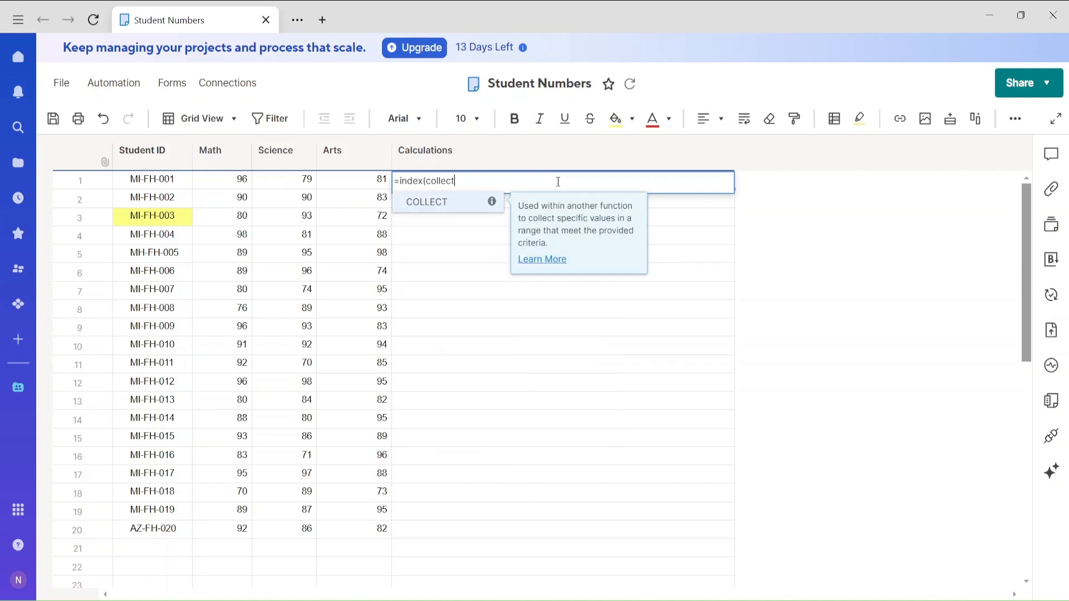
pyautogui.write('(')
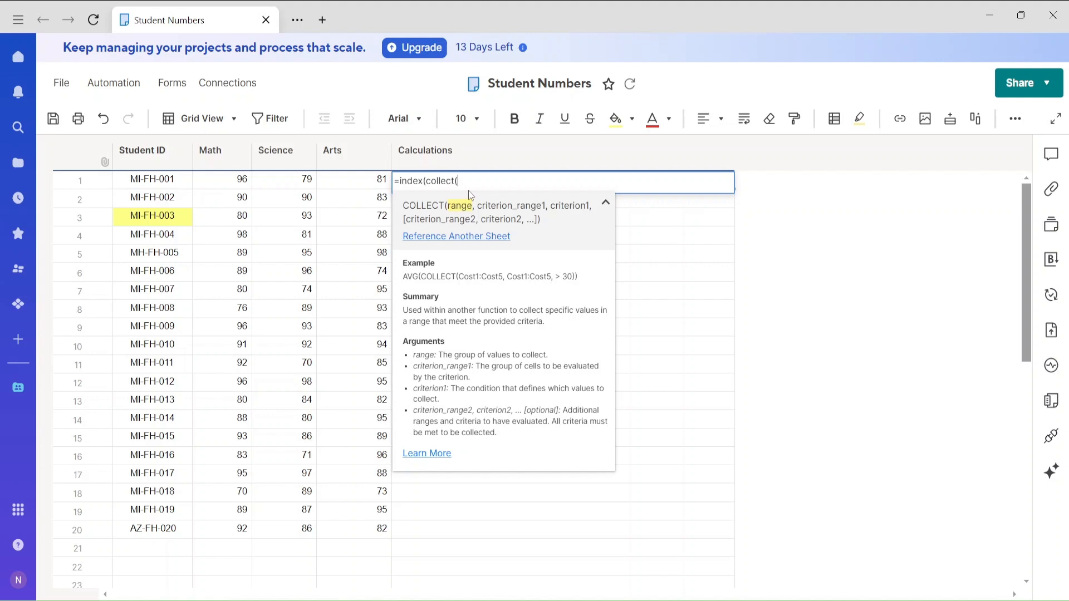
pyautogui.moveTo(152, 180); pyautogui.dragTo(164, 529)
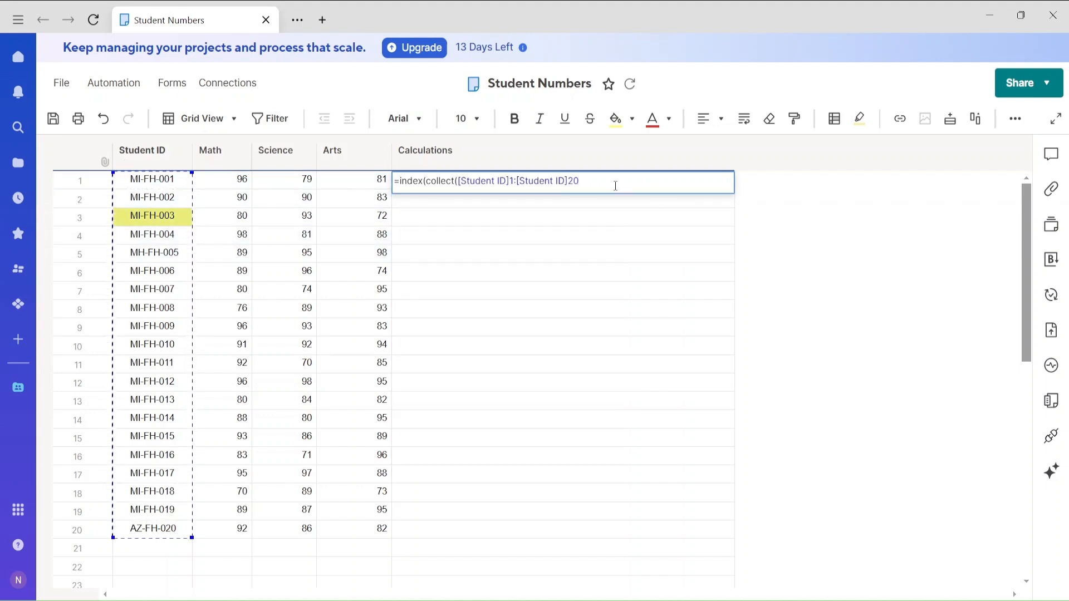
pyautogui.write(',')
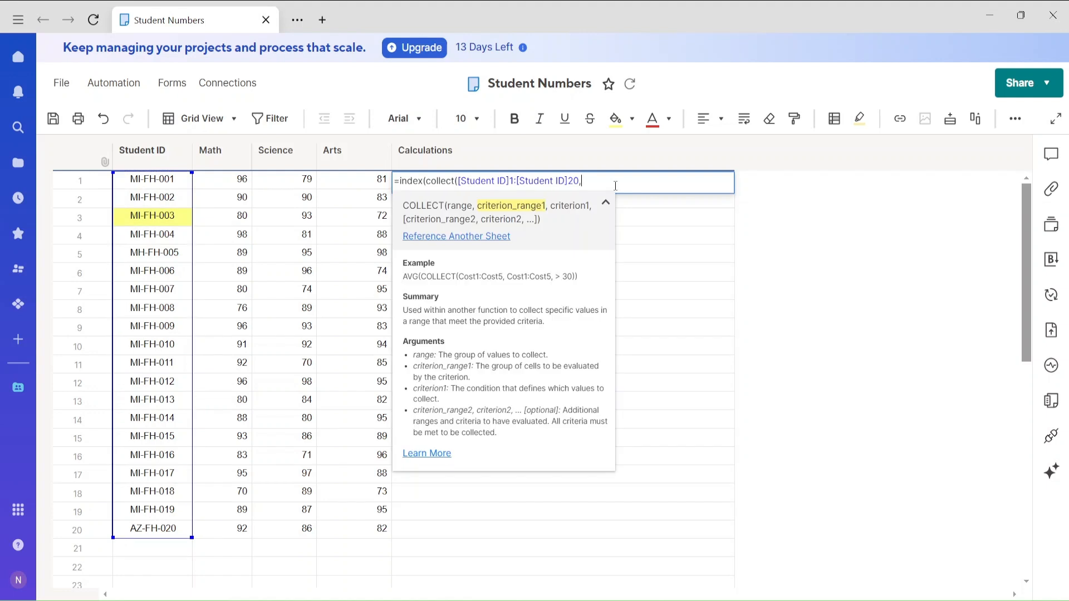
# Complete the COLLECT part with criterion range Math1:Math20 and criterion >95, and set the INDEX row index to 1
pyautogui.moveTo(240, 187); pyautogui.dragTo(215, 529)
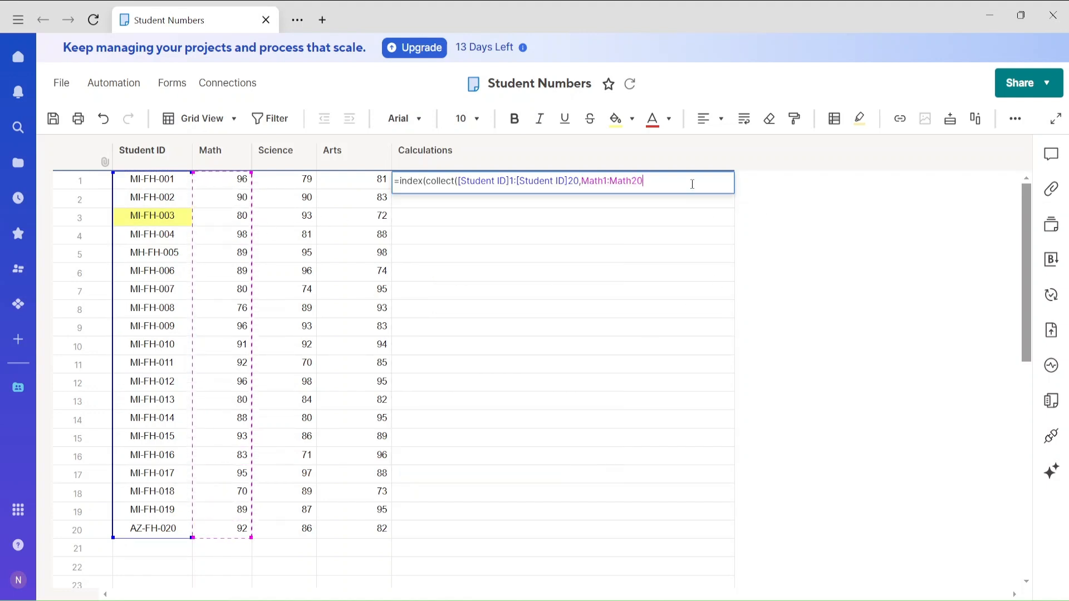
pyautogui.write(',>95)')
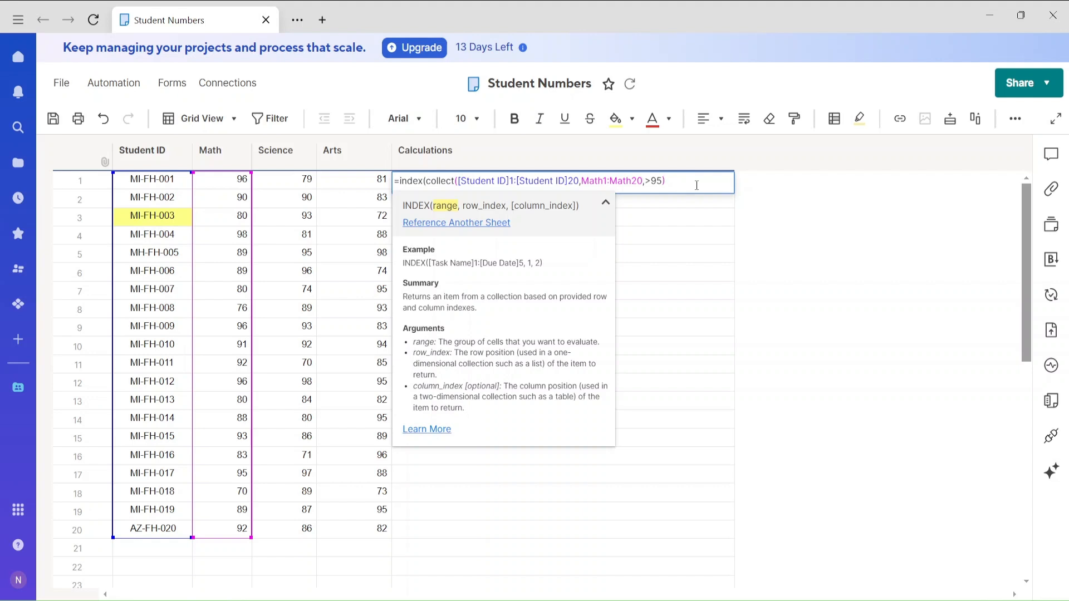
pyautogui.write(',1)')
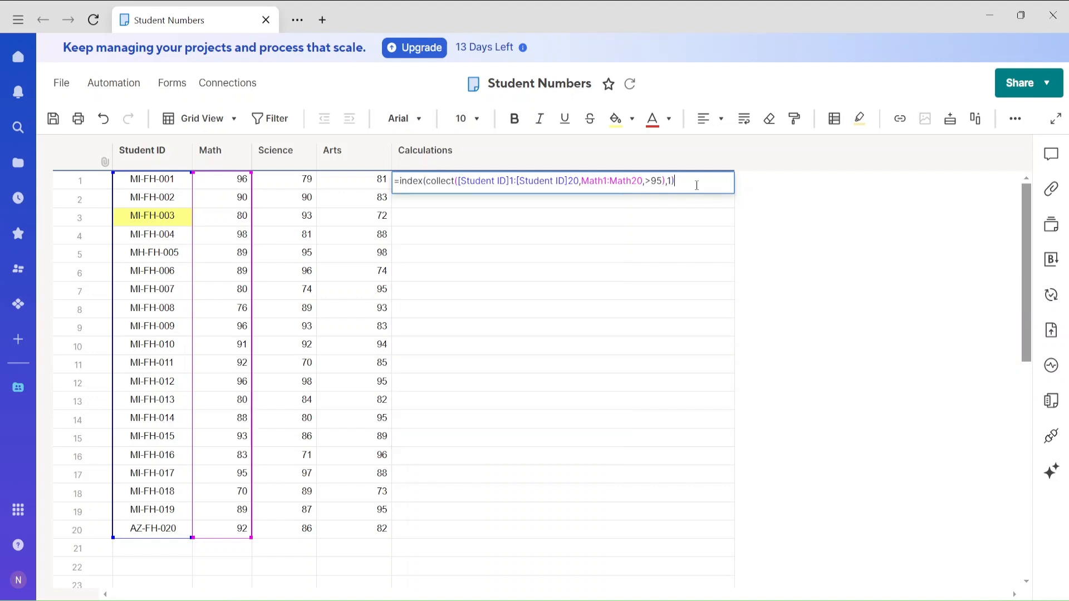
pyautogui.press('Return')
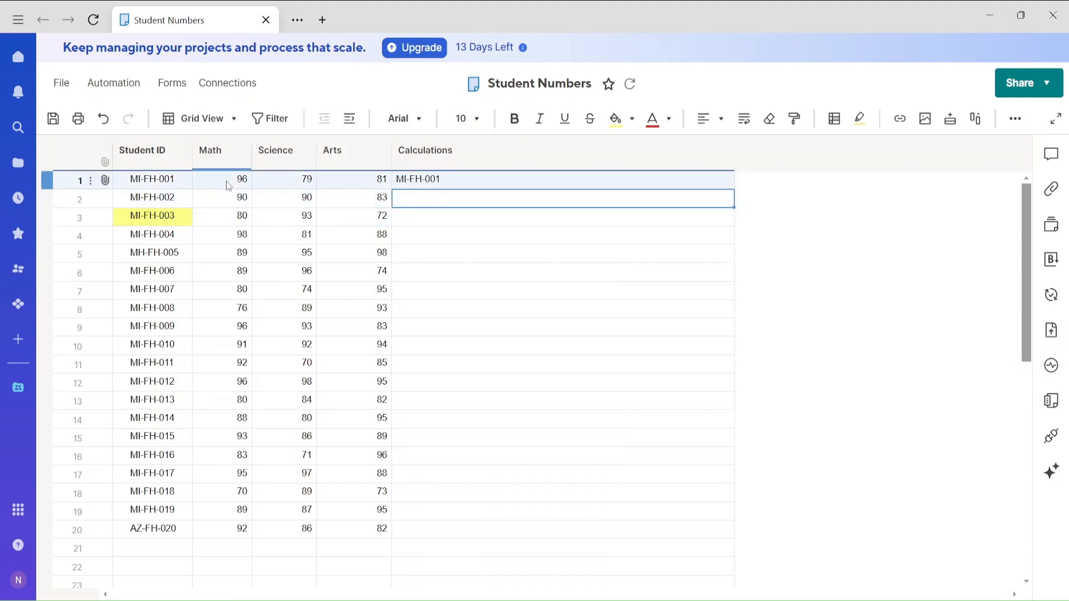
# Review the INDEX/COLLECT formula in the first Calculations row and check it against the Math scores above 95
pyautogui.click(466, 177)
pyautogui.click(465, 178)
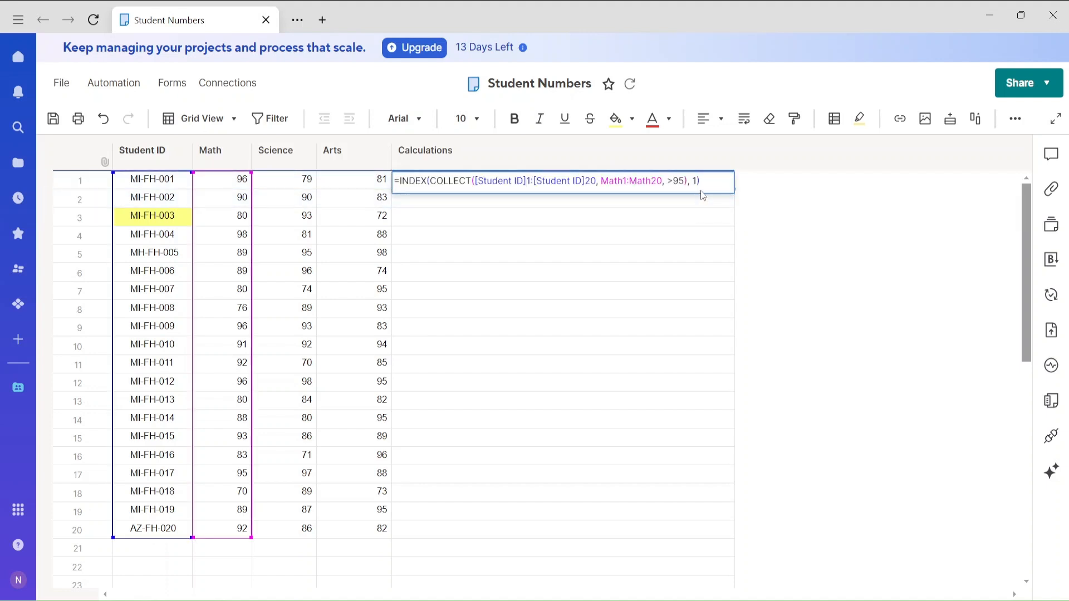
pyautogui.click(796, 215)
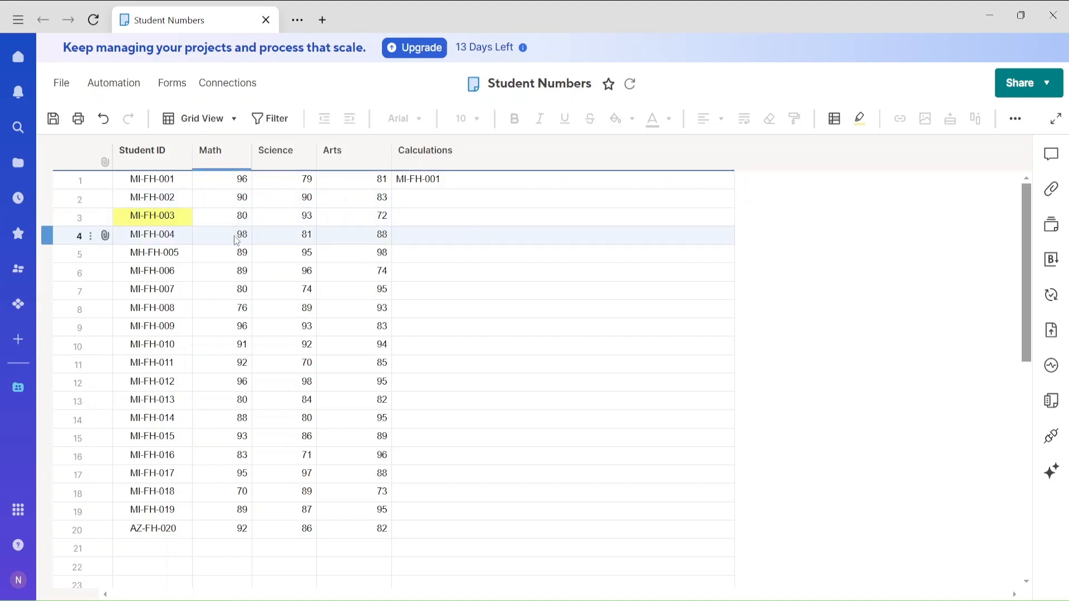
pyautogui.click(236, 327)
pyautogui.click(241, 383)
pyautogui.click(874, 274)
# Set the row index of the first-row INDEX/COLLECT formula to 2
pyautogui.click(482, 181)
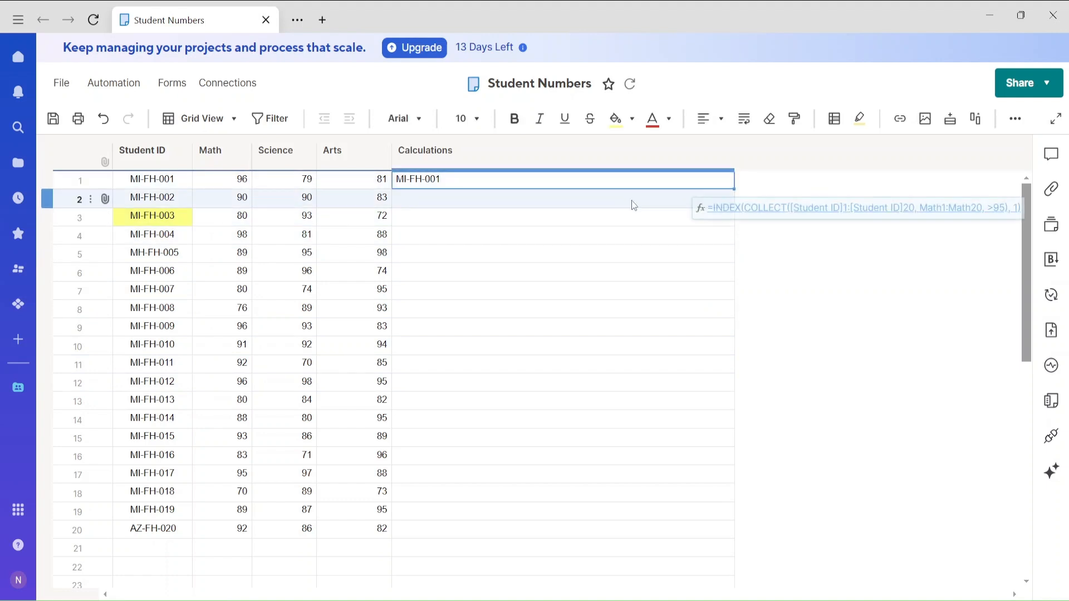
pyautogui.click(770, 208)
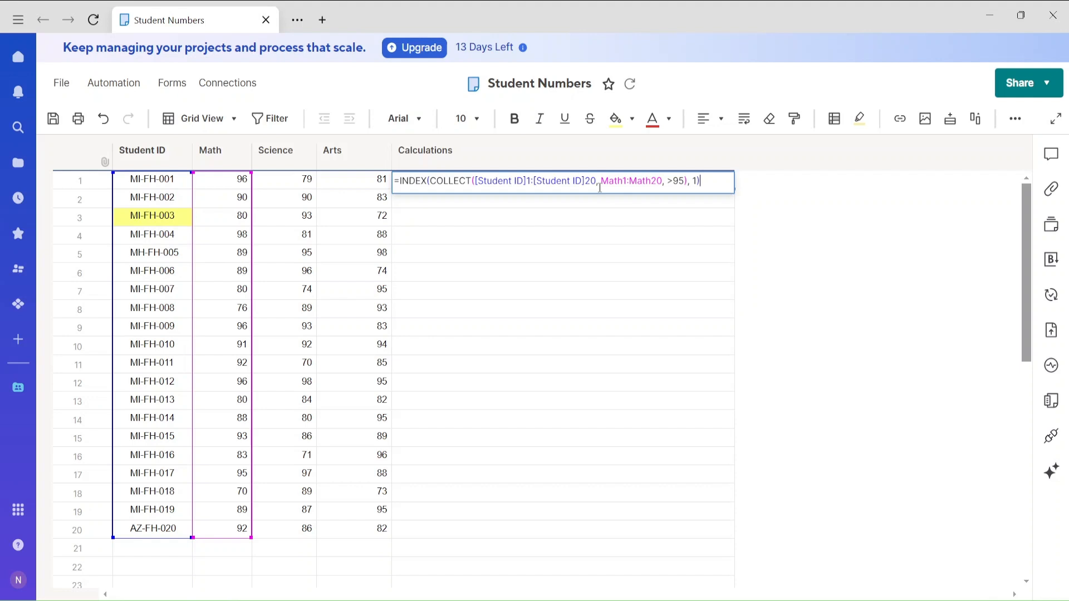
pyautogui.doubleClick(694, 181)
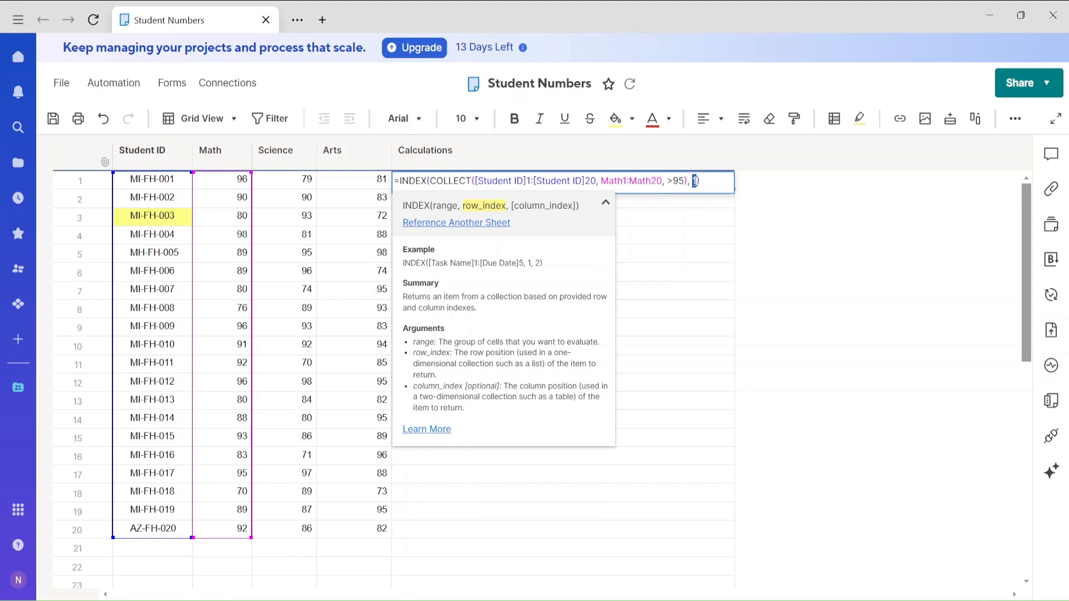
pyautogui.write('2')
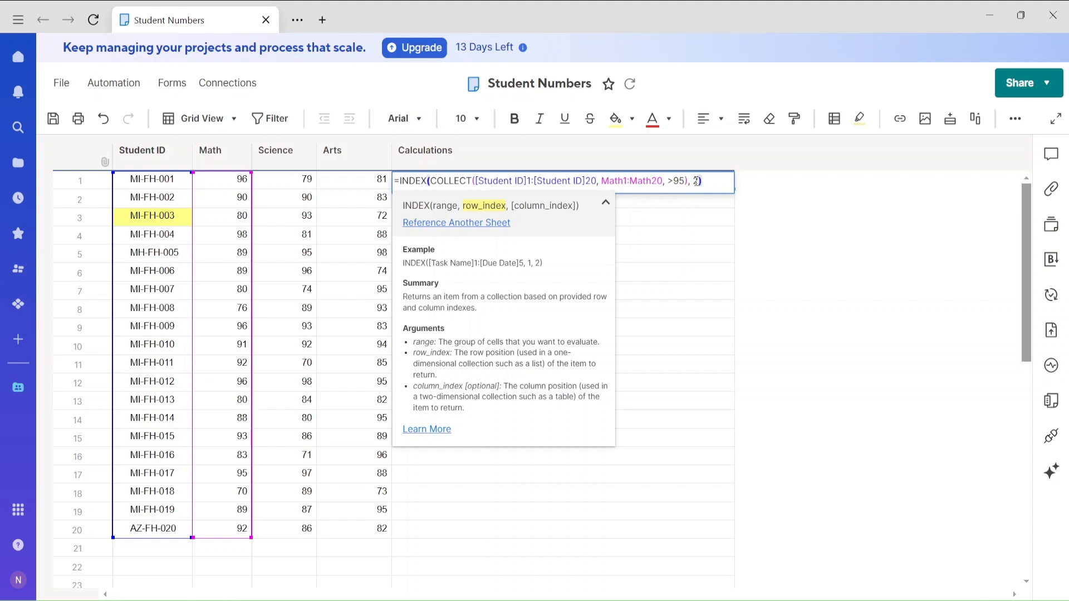
pyautogui.press('Return')
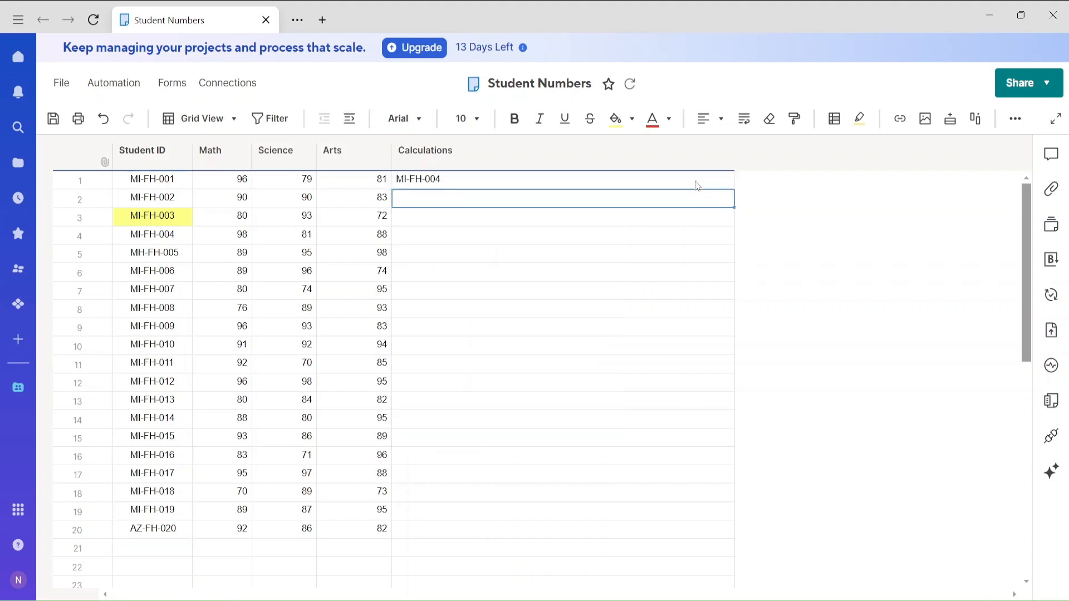
# Check the row 4 Math score against the first-row result and inspect the INDEX/COLLECT formula
pyautogui.click(232, 239)
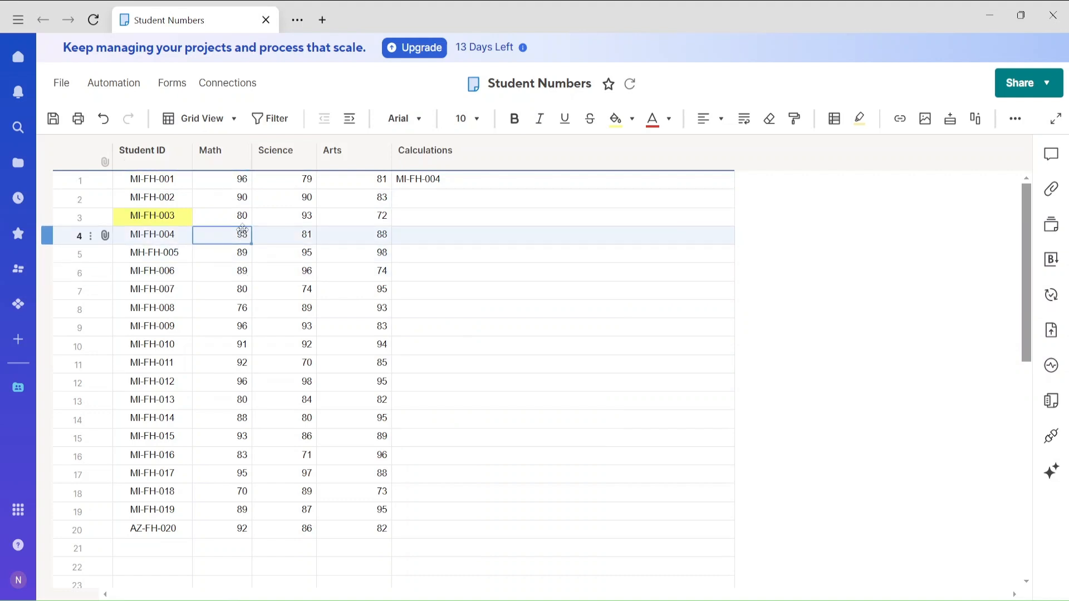
pyautogui.click(590, 182)
pyautogui.click(811, 216)
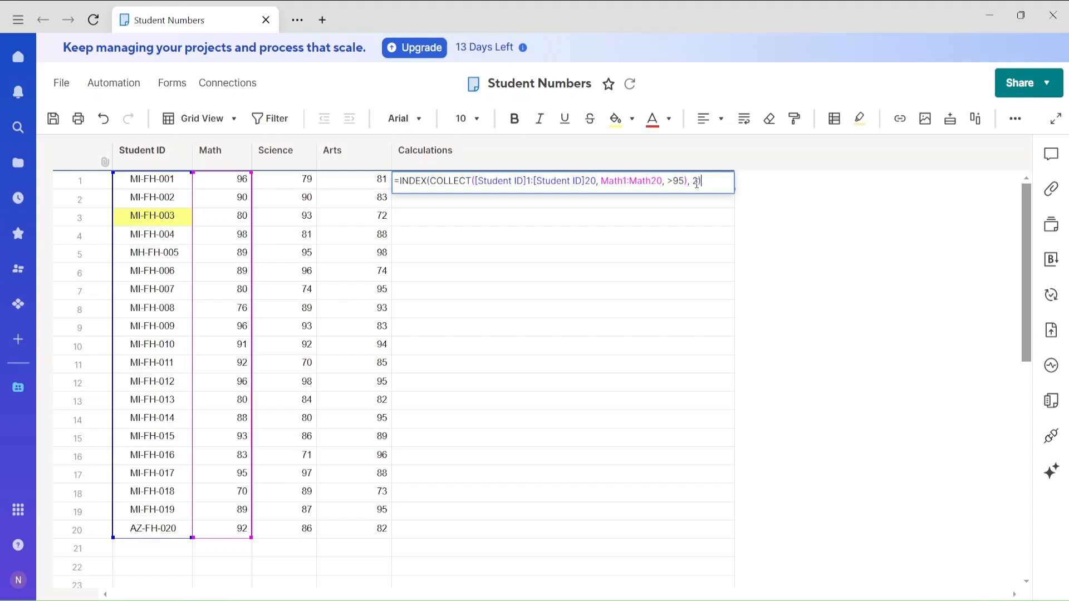
pyautogui.press('Return')
pyautogui.click(467, 182)
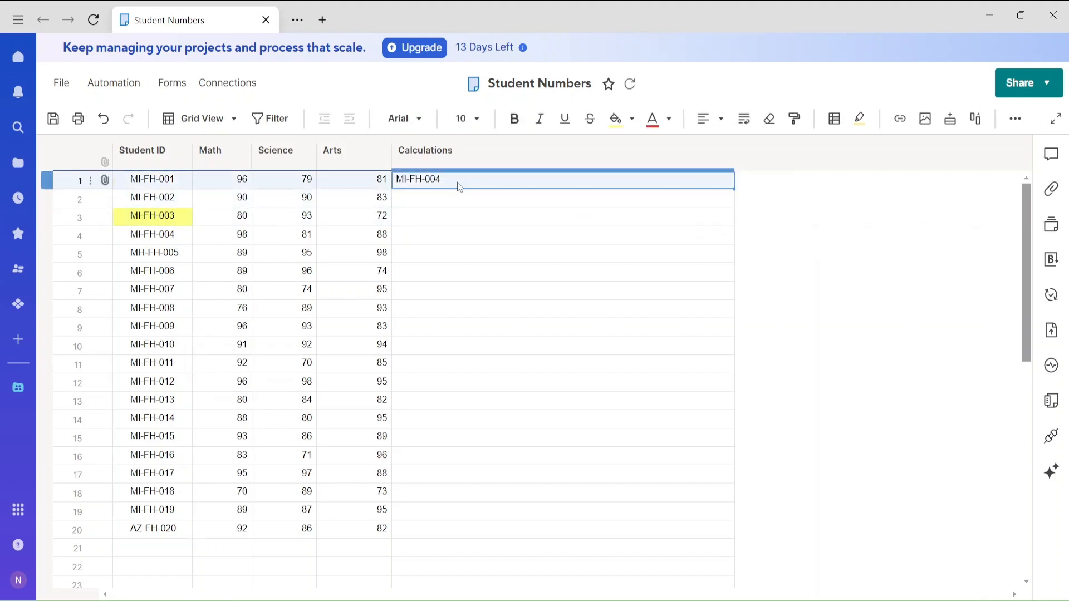
pyautogui.doubleClick(460, 202)
pyautogui.write('join')
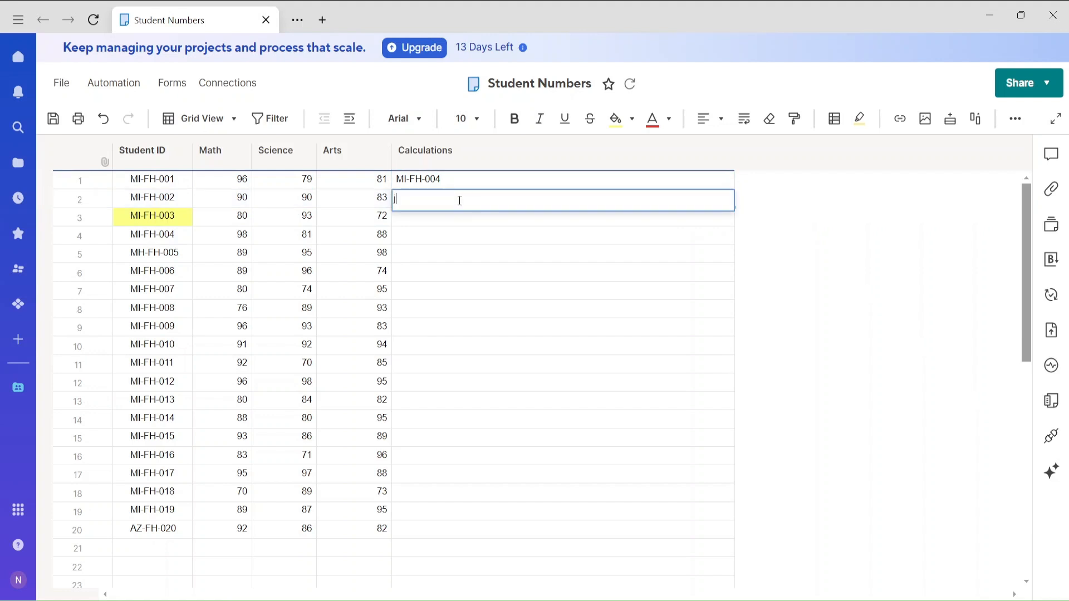
pyautogui.write('(collec')
pyautogui.press('BackSpace')
pyautogui.press('BackSpace')
pyautogui.press('BackSpace')
pyautogui.press('BackSpace')
pyautogui.press('BackSpace')
pyautogui.press('BackSpace')
pyautogui.press('BackSpace')
pyautogui.press('BackSpace')
pyautogui.press('BackSpace')
pyautogui.press('BackSpace')
pyautogui.press('BackSpace')
# Begin a JOIN formula in the second Calculations row with a nested COLLECT over [Student ID]1:[Student ID]20
pyautogui.write('=join')
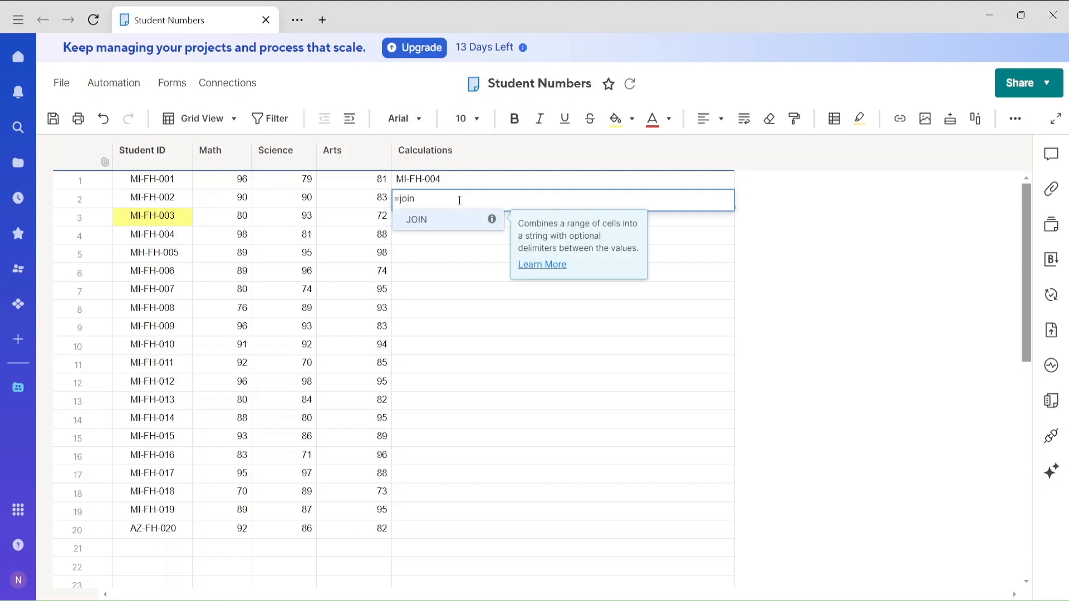
pyautogui.write('(collect')
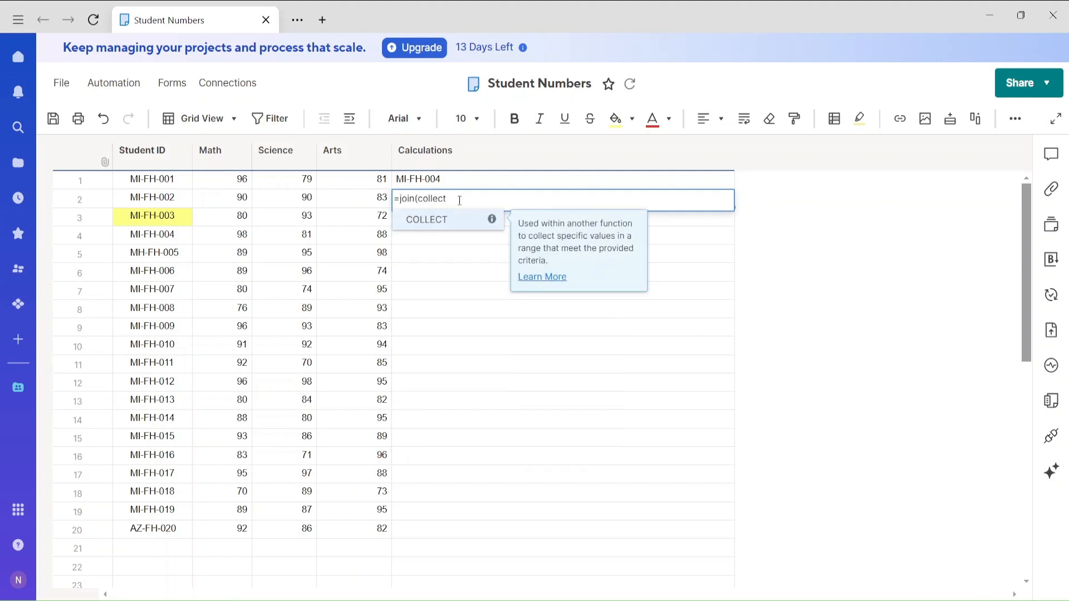
pyautogui.write('(')
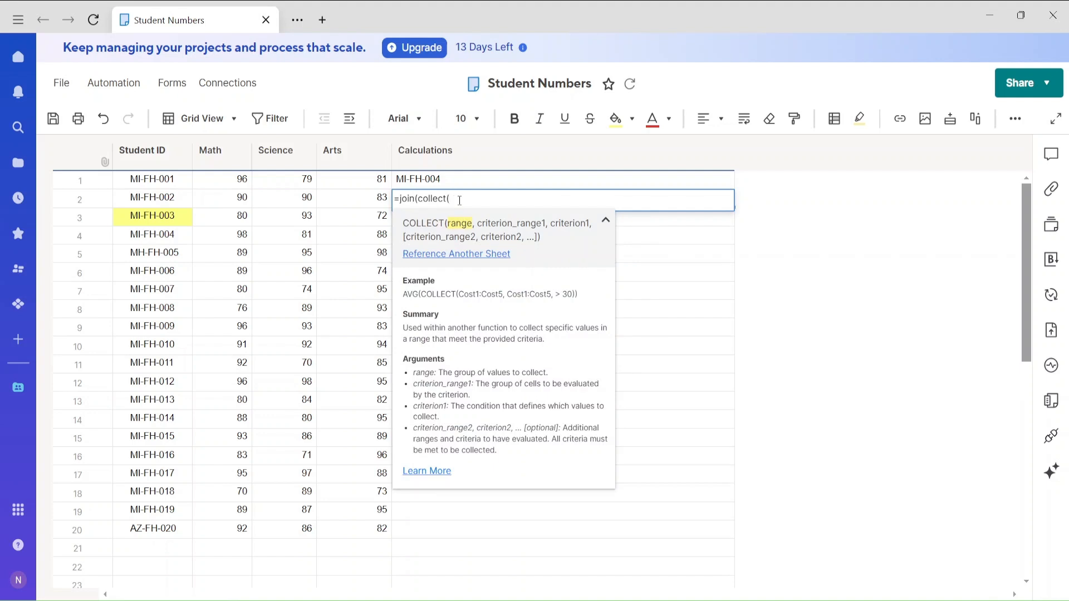
pyautogui.moveTo(160, 181); pyautogui.dragTo(159, 534)
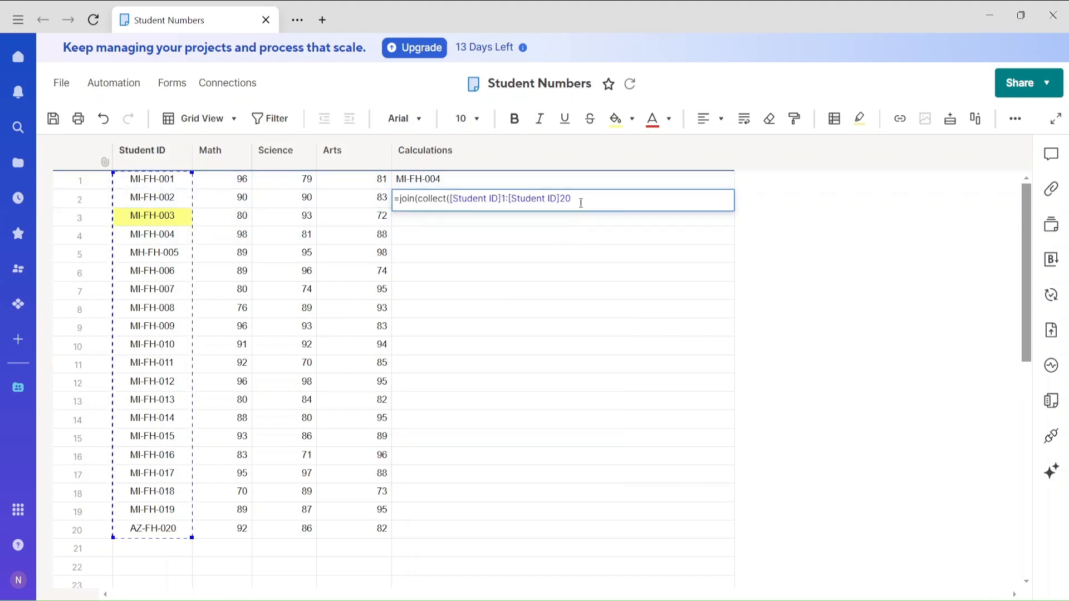
pyautogui.write(',')
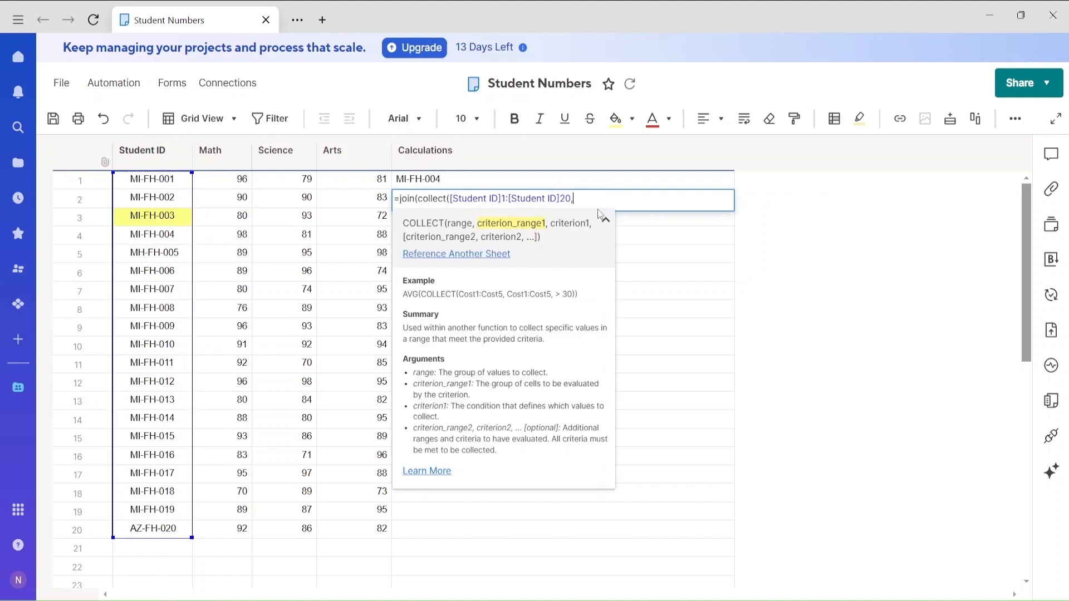
# Complete the COLLECT part with criterion range Math1:Math20 and criterion >95, and finish the JOIN formula with the delimiter "--"
pyautogui.moveTo(242, 180); pyautogui.dragTo(226, 540)
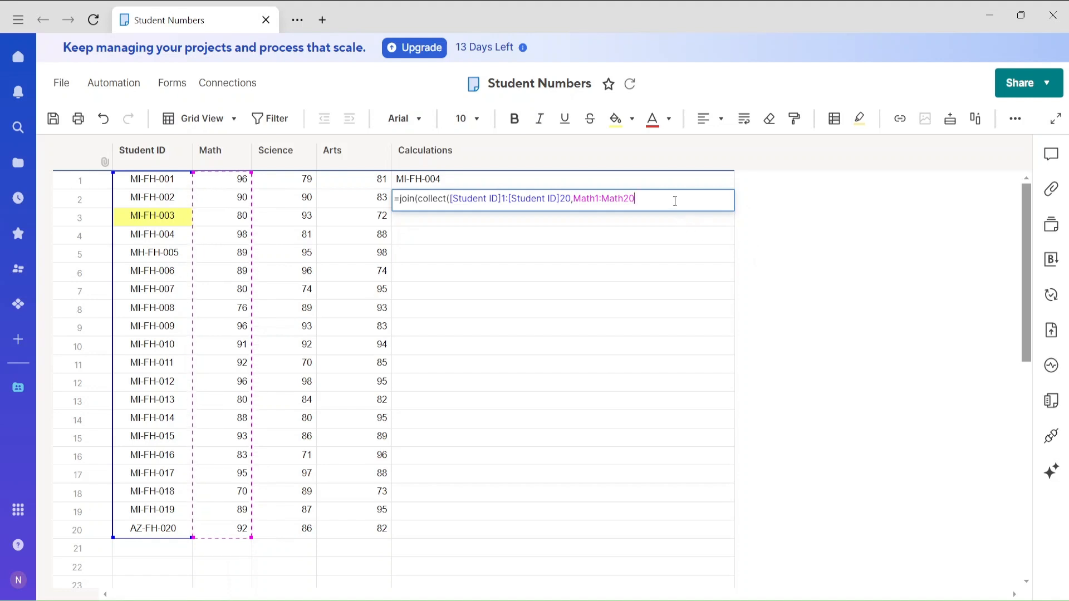
pyautogui.write(',>9')
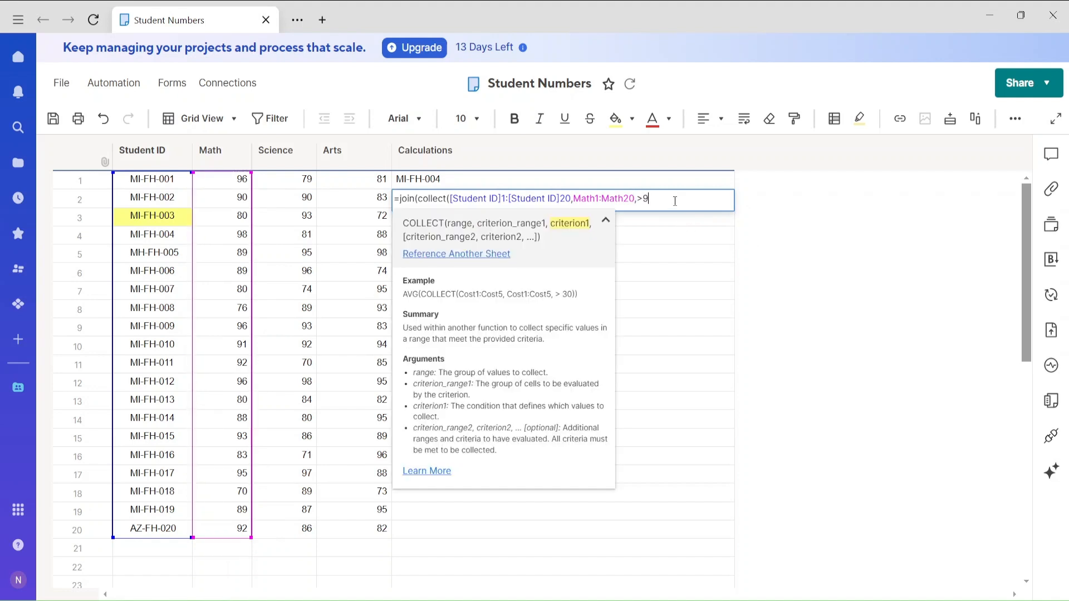
pyautogui.write('5)')
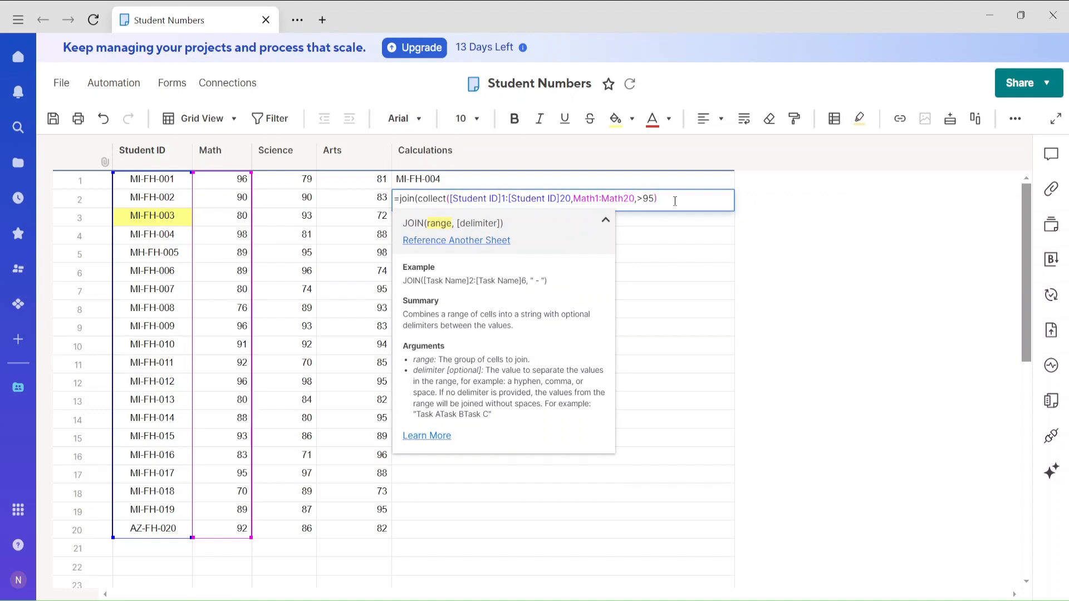
pyautogui.write(',"--")')
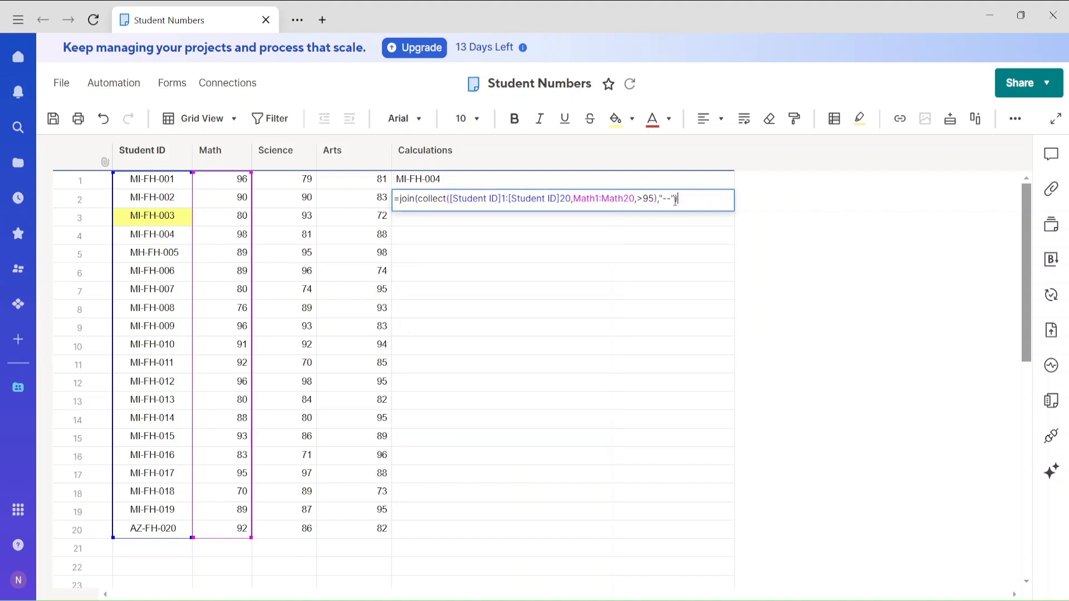
pyautogui.press('Return')
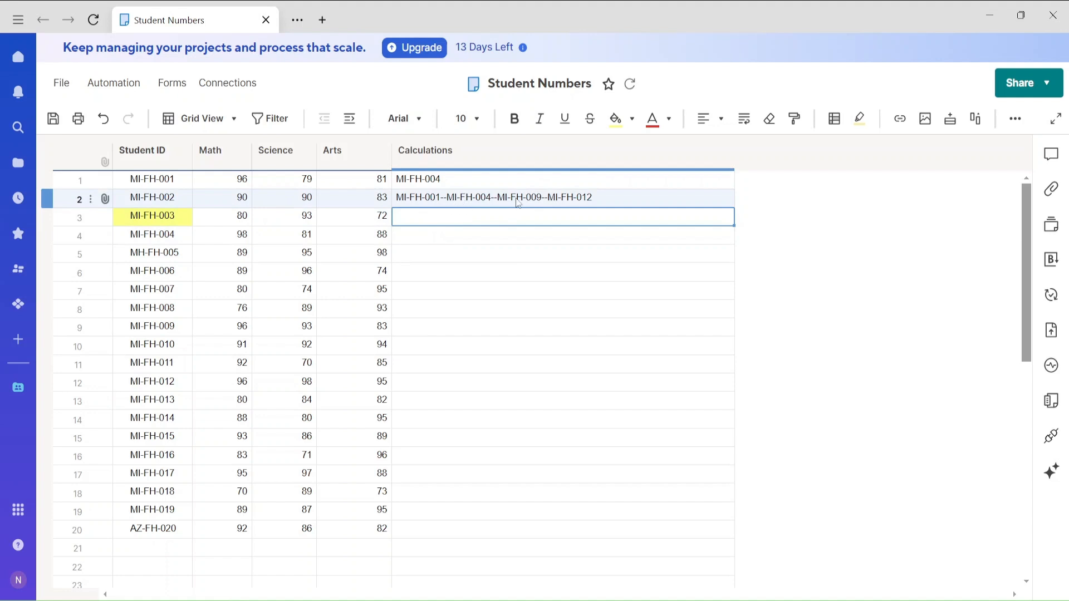
# Compare the first-row INDEX/COLLECT formula with the second-row JOIN/COLLECT formula
pyautogui.click(823, 195)
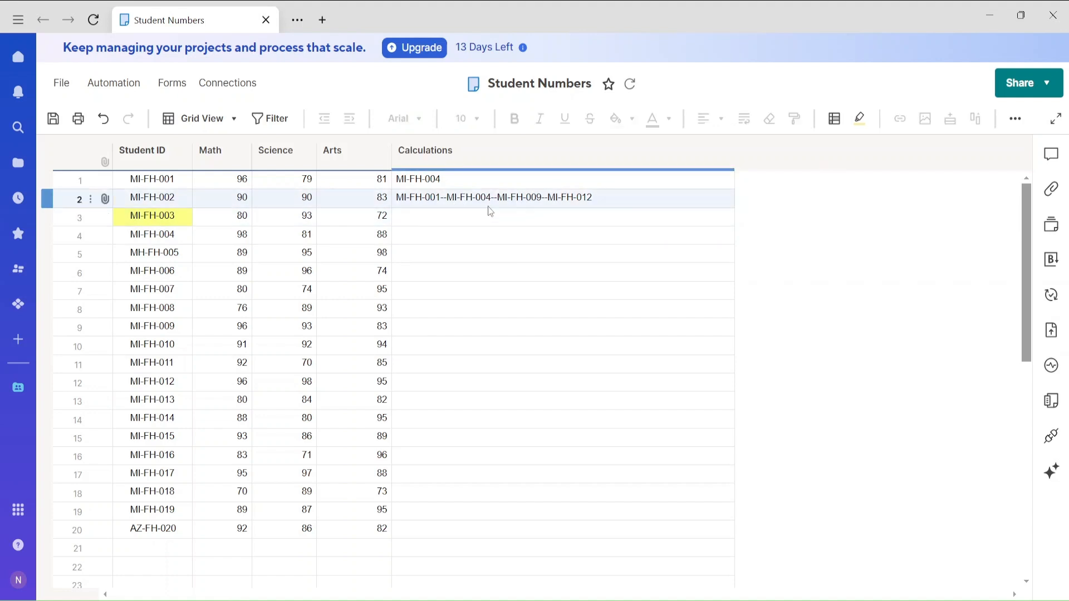
pyautogui.click(486, 182)
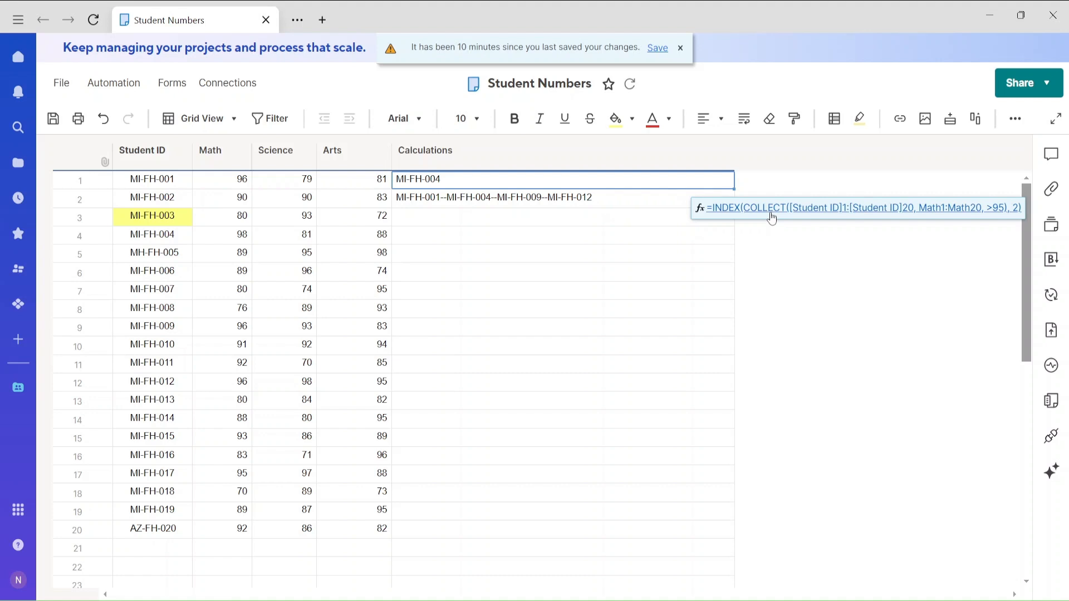
pyautogui.click(723, 203)
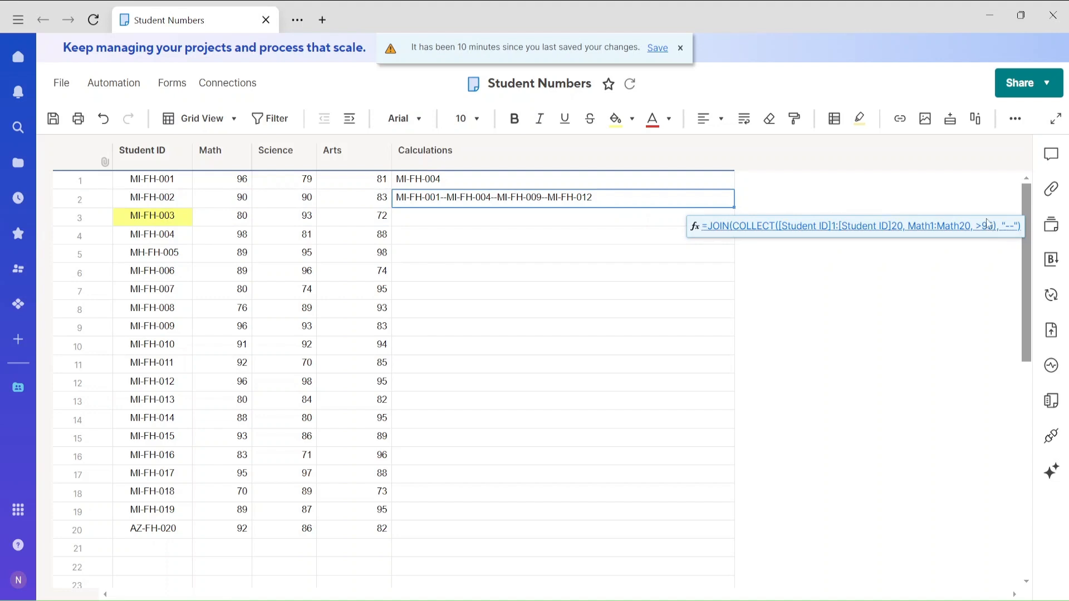
pyautogui.click(892, 204)
# Add a second COLLECT condition to the first-row INDEX formula, with range Science1:Science20 and criterion >95
pyautogui.click(530, 185)
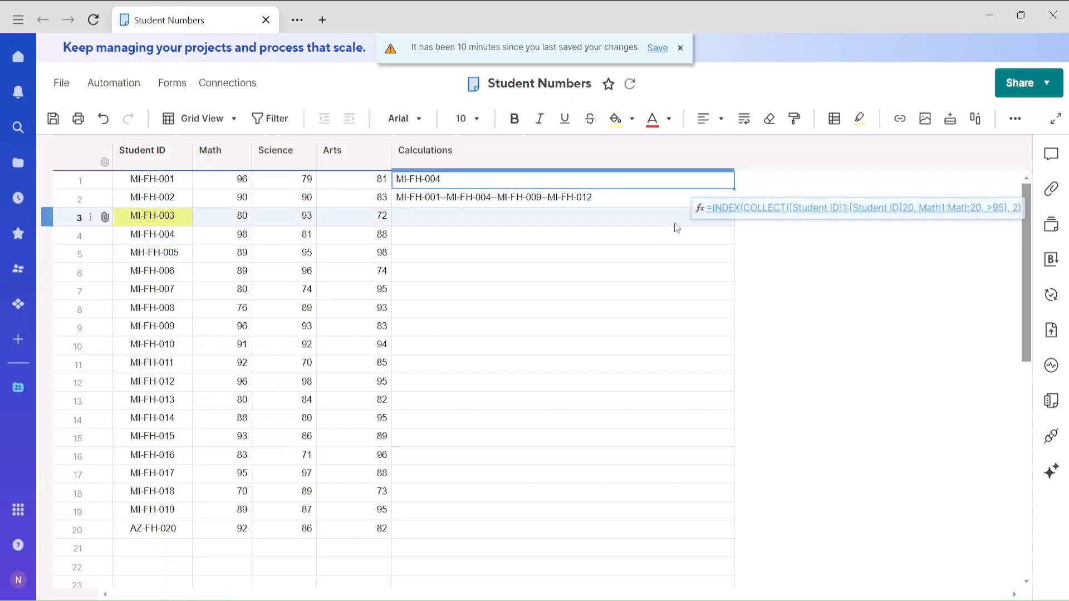
pyautogui.click(726, 216)
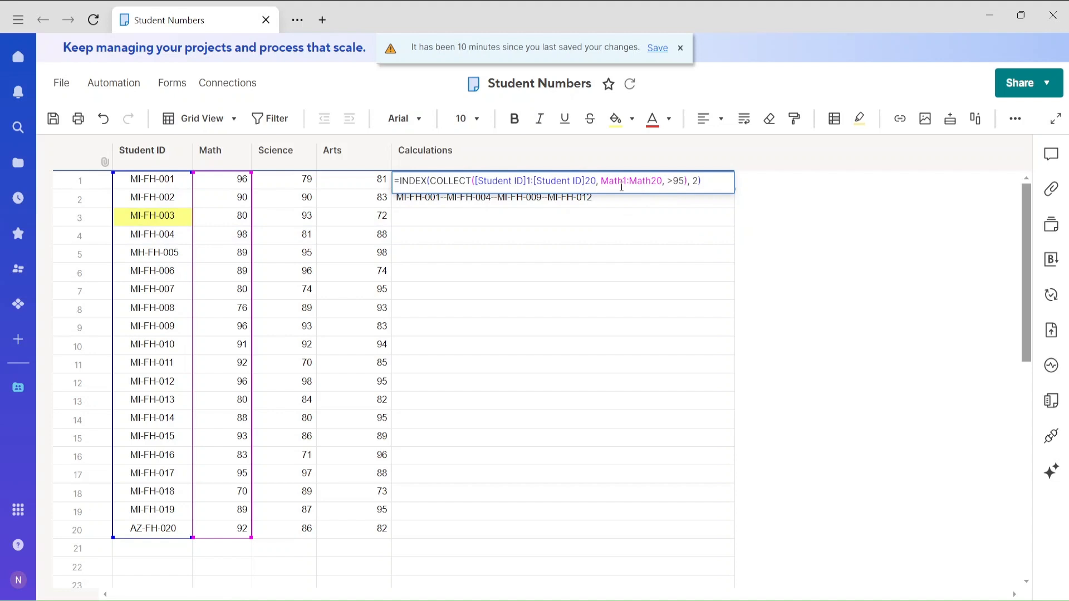
pyautogui.moveTo(602, 184); pyautogui.dragTo(685, 183)
pyautogui.hotkey('ctrl', 'c')
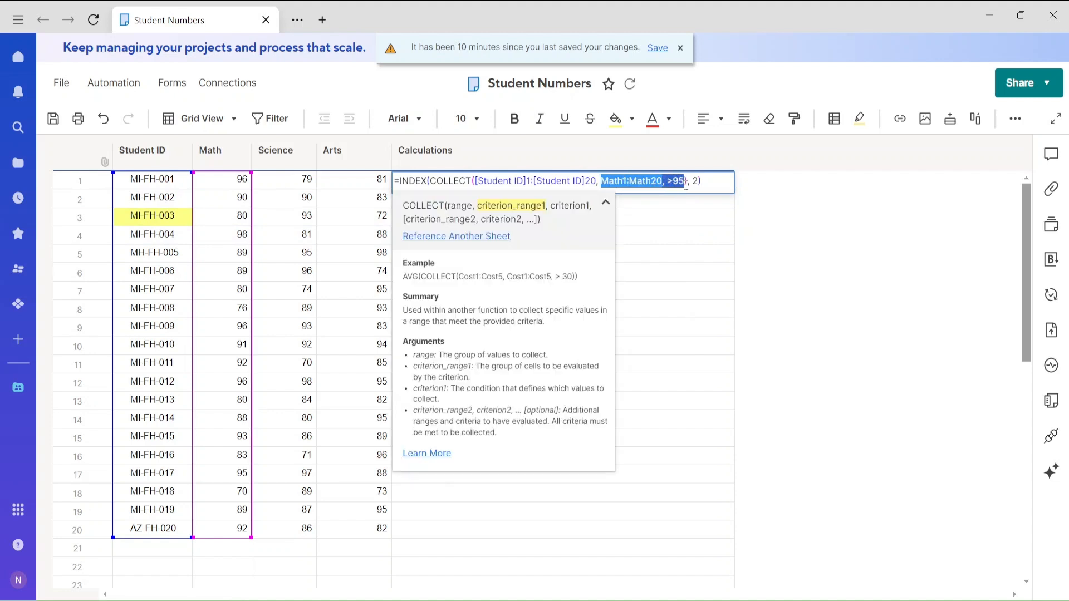
pyautogui.click(686, 186)
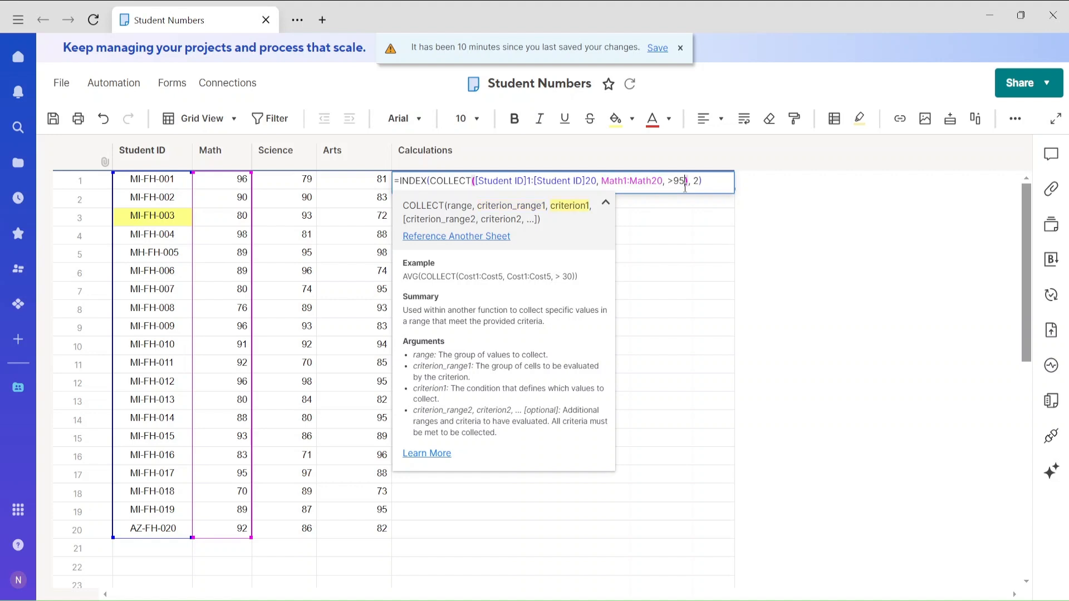
pyautogui.write(',')
pyautogui.hotkey('ctrl', 'v')
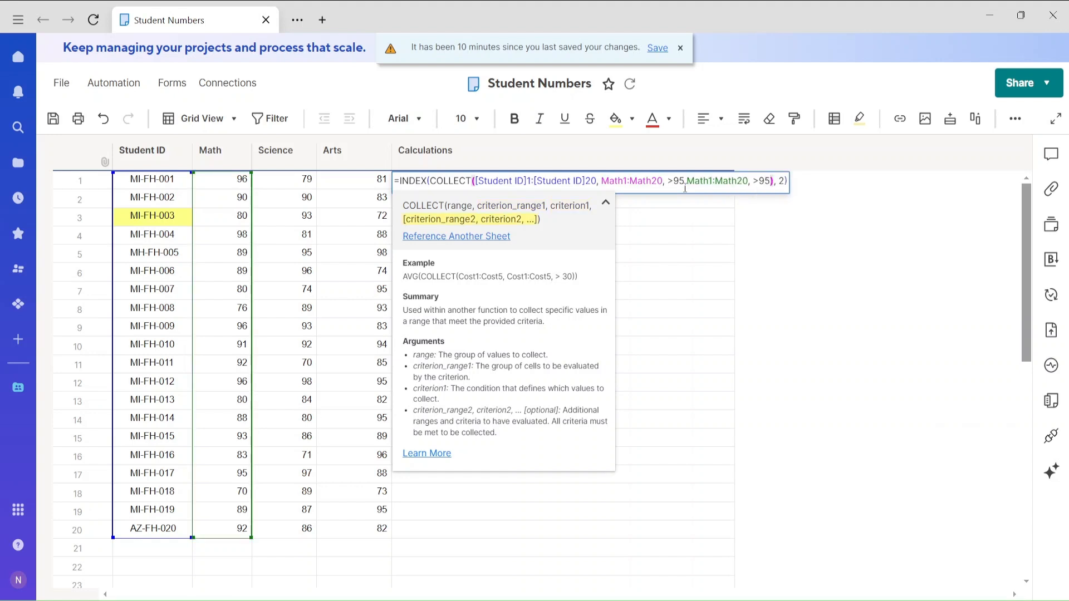
pyautogui.moveTo(251, 216); pyautogui.dragTo(272, 213)
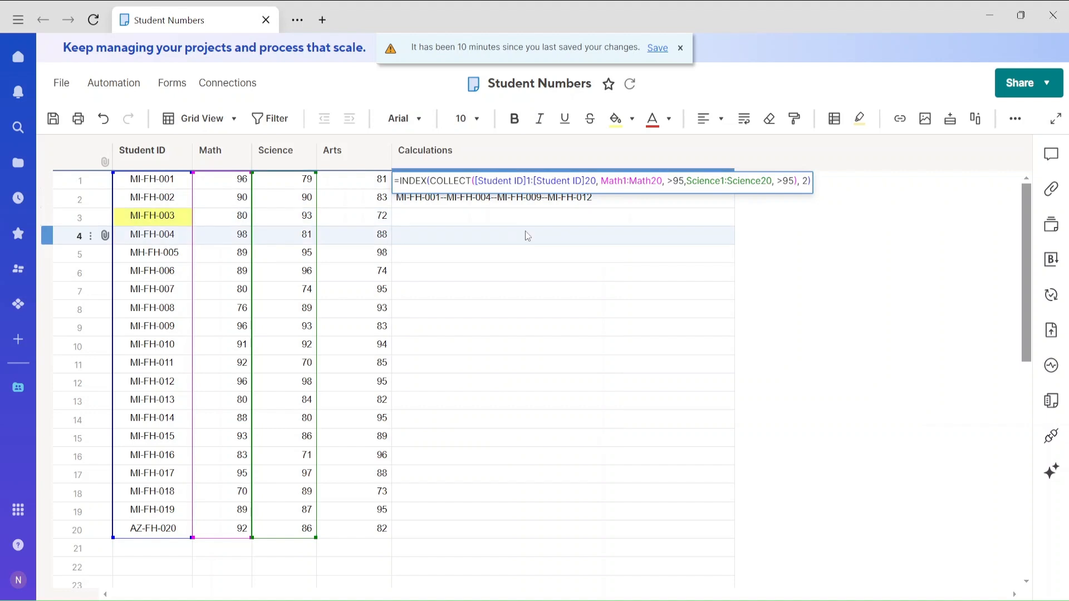
# Add a third COLLECT condition to the first-row INDEX formula, with range Arts1:Arts20 and criterion >95
pyautogui.click(795, 181)
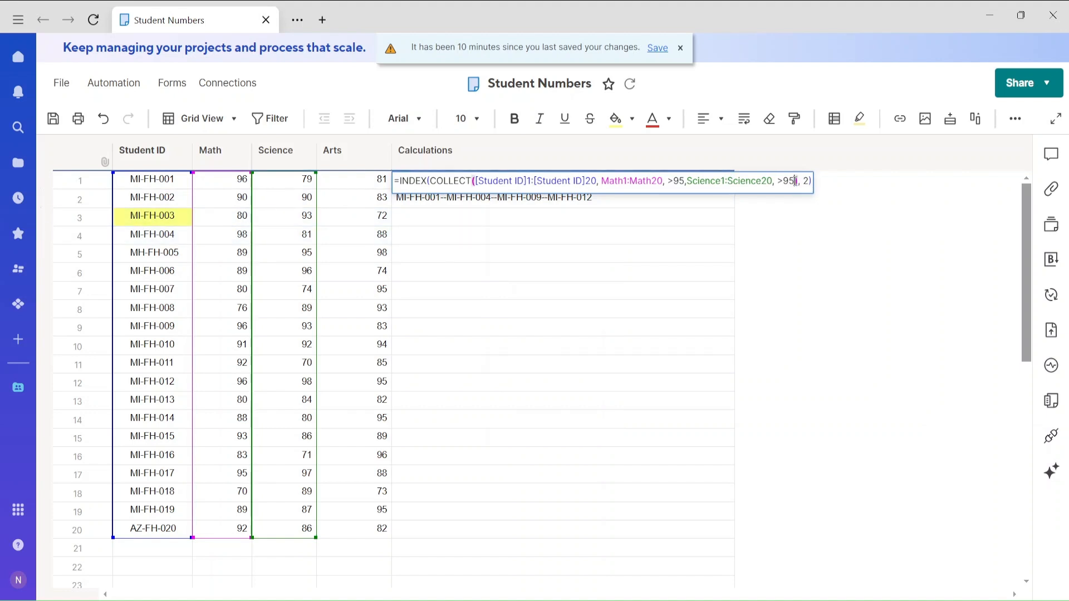
pyautogui.write(',')
pyautogui.hotkey('ctrl', 'v')
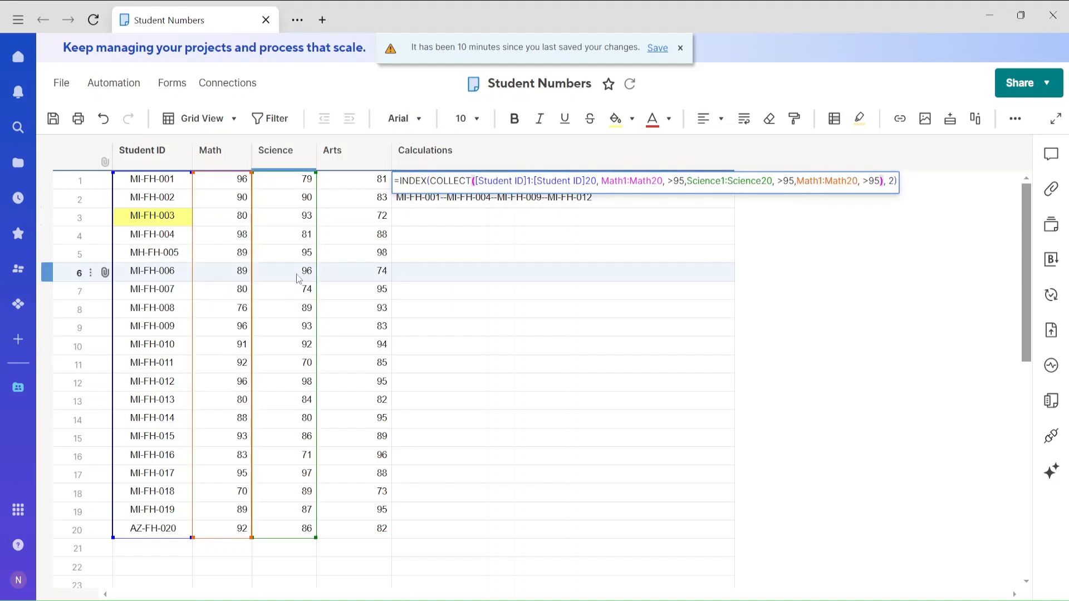
pyautogui.moveTo(251, 273); pyautogui.dragTo(337, 274)
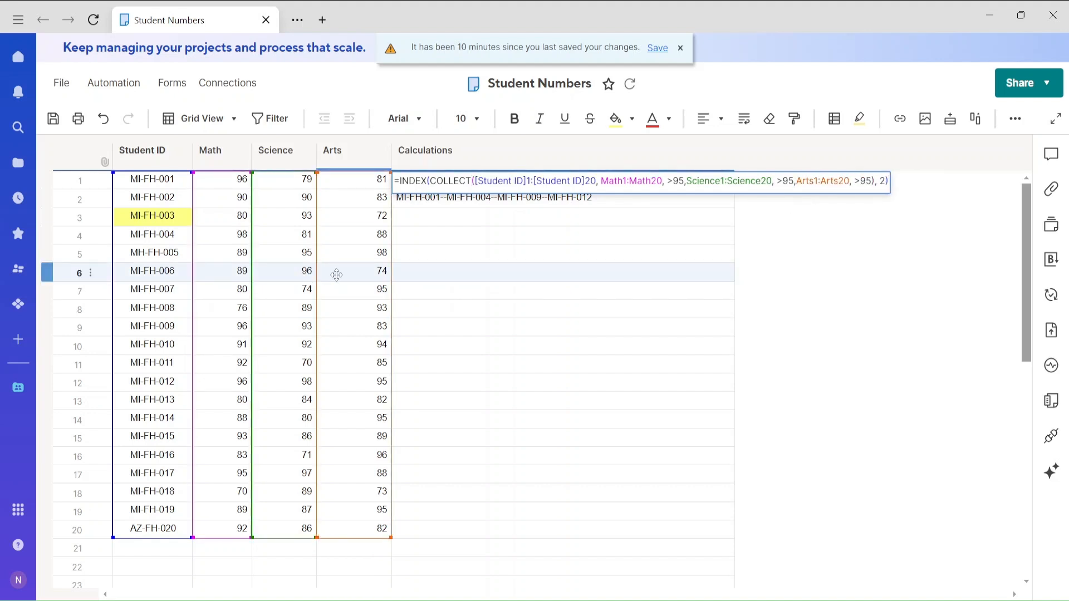
# Set the row index of the first-row three-condition INDEX/COLLECT formula to 1 and commit the formula
pyautogui.doubleClick(882, 181)
pyautogui.write('1')
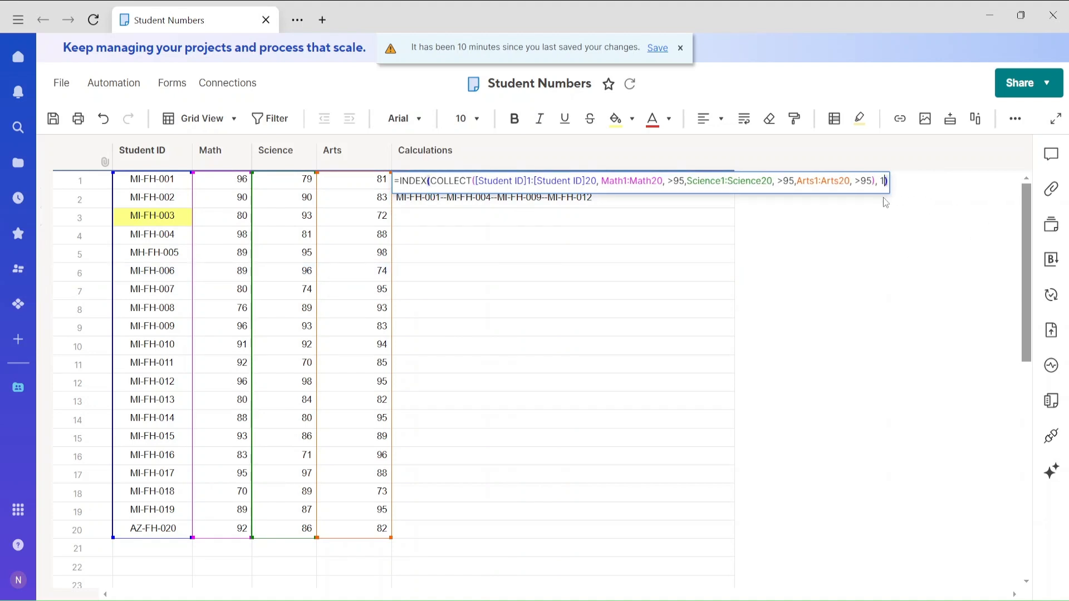
pyautogui.click(914, 246)
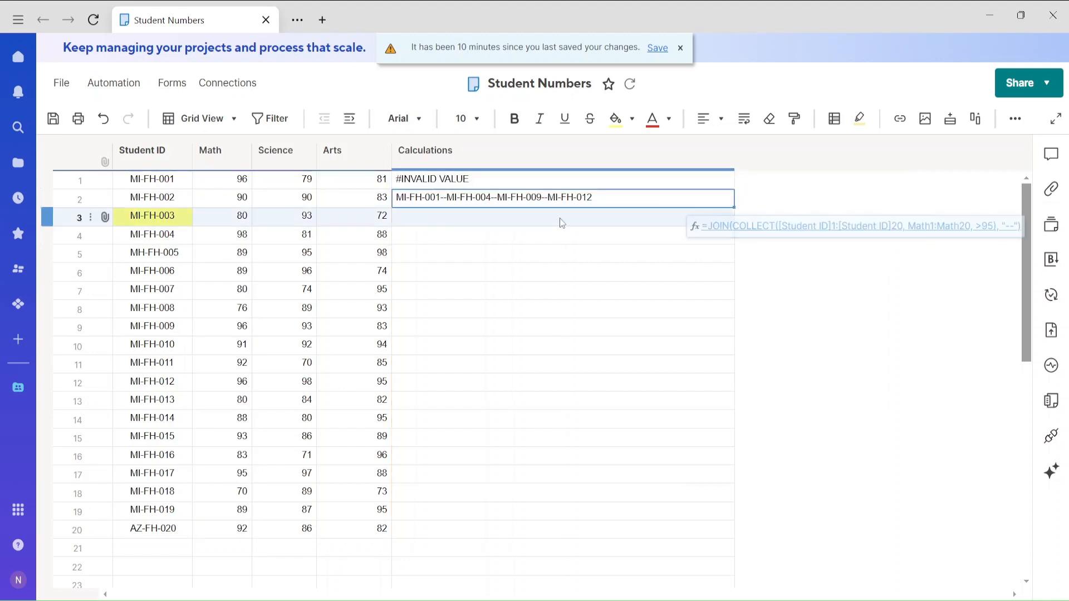
# Change the Arts and Science criteria in the first-row INDEX/COLLECT formula to >90
pyautogui.click(825, 215)
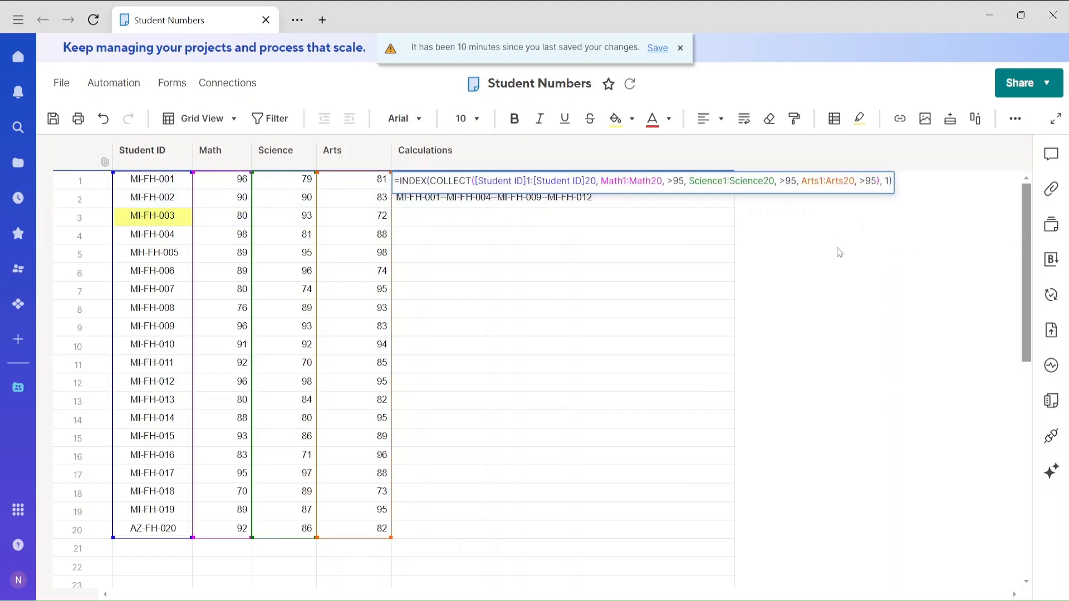
pyautogui.click(872, 180)
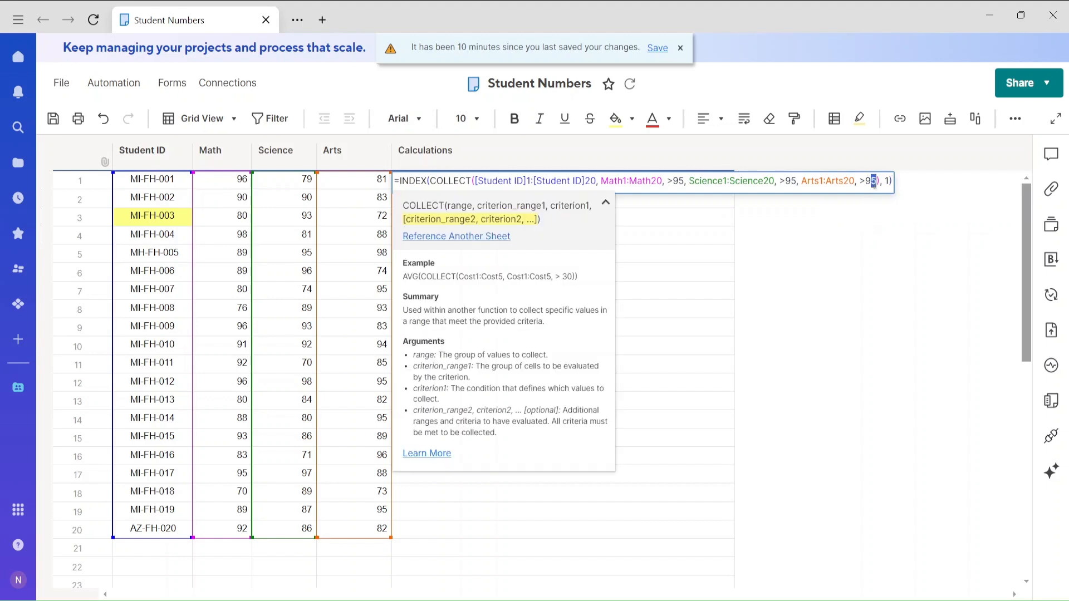
pyautogui.press('Delete')
pyautogui.write('0')
pyautogui.click(791, 185)
pyautogui.press('Delete')
pyautogui.write('0')
# Change the Math criterion in the first-row INDEX/COLLECT formula to >90, commit it, and check the result against the matching student row
pyautogui.click(660, 181)
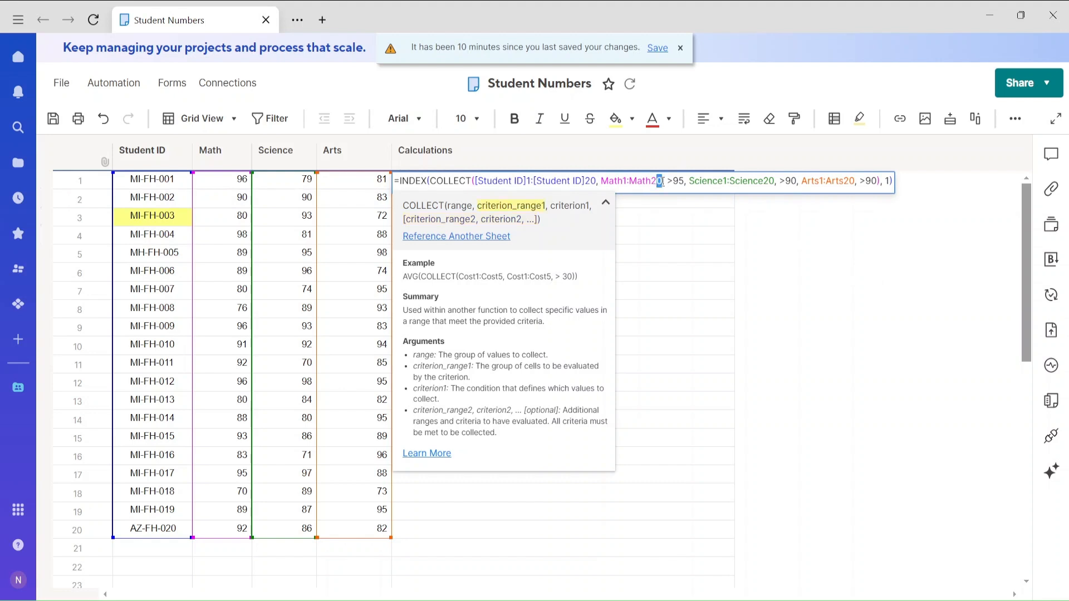
pyautogui.moveTo(677, 181); pyautogui.dragTo(683, 181)
pyautogui.write('0')
pyautogui.press('Return')
pyautogui.click(423, 181)
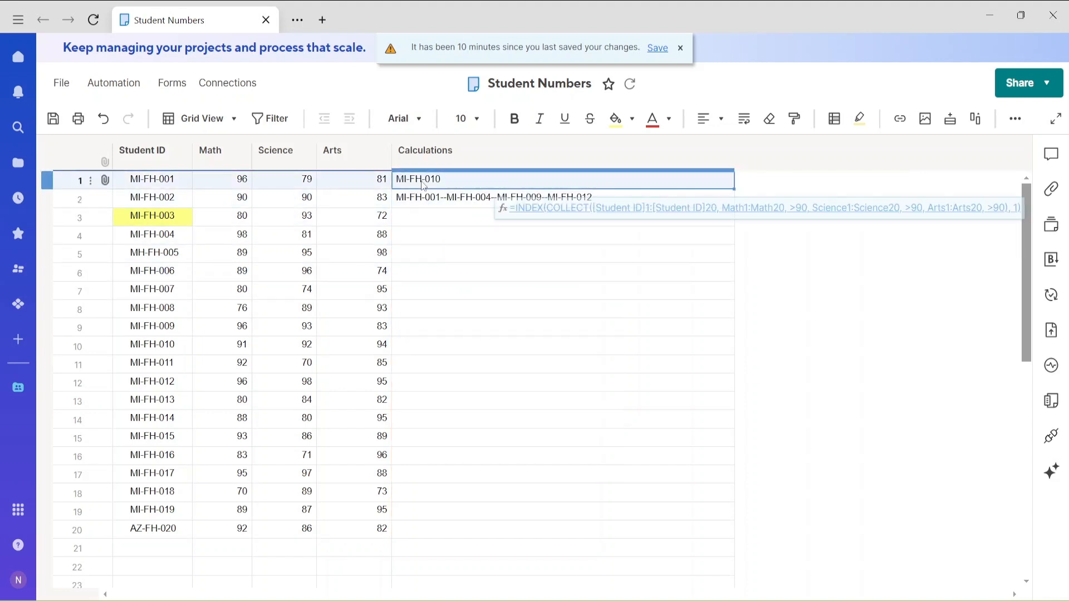
pyautogui.click(171, 345)
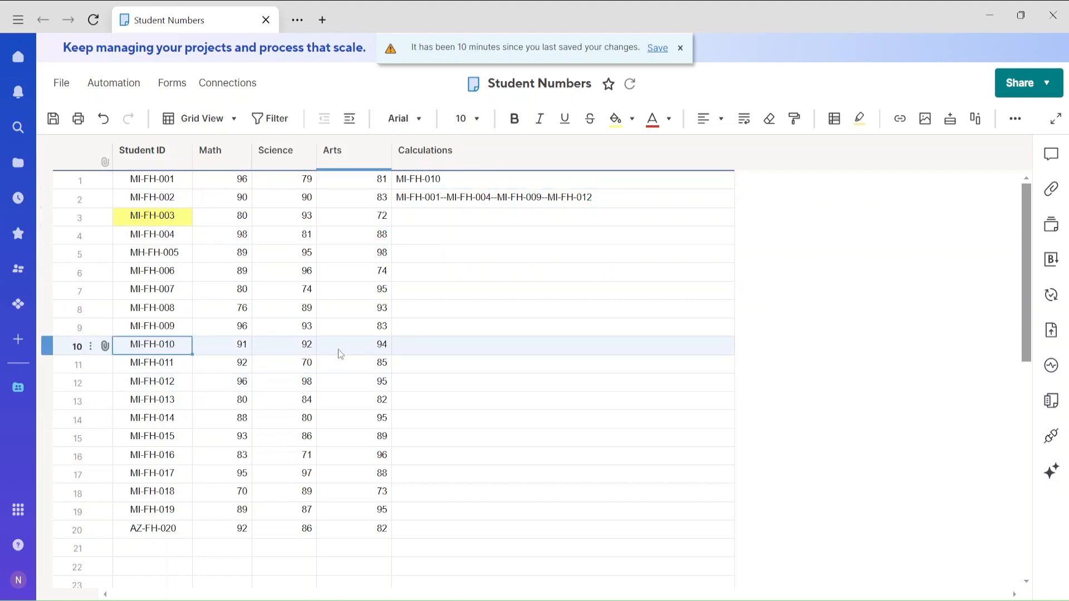
# Duplicate the Math1:Math20, >95 condition inside the COLLECT part of the second-row JOIN formula as a second condition
pyautogui.click(579, 203)
pyautogui.doubleClick(579, 204)
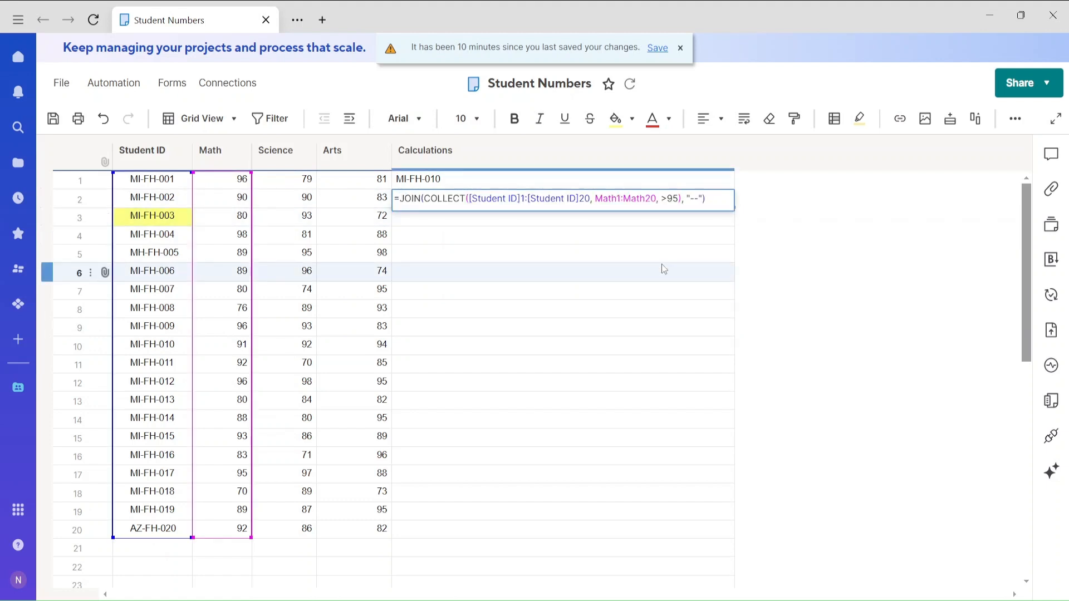
pyautogui.click(678, 199)
pyautogui.moveTo(678, 199); pyautogui.dragTo(599, 199)
pyautogui.hotkey('ctrl', 'c')
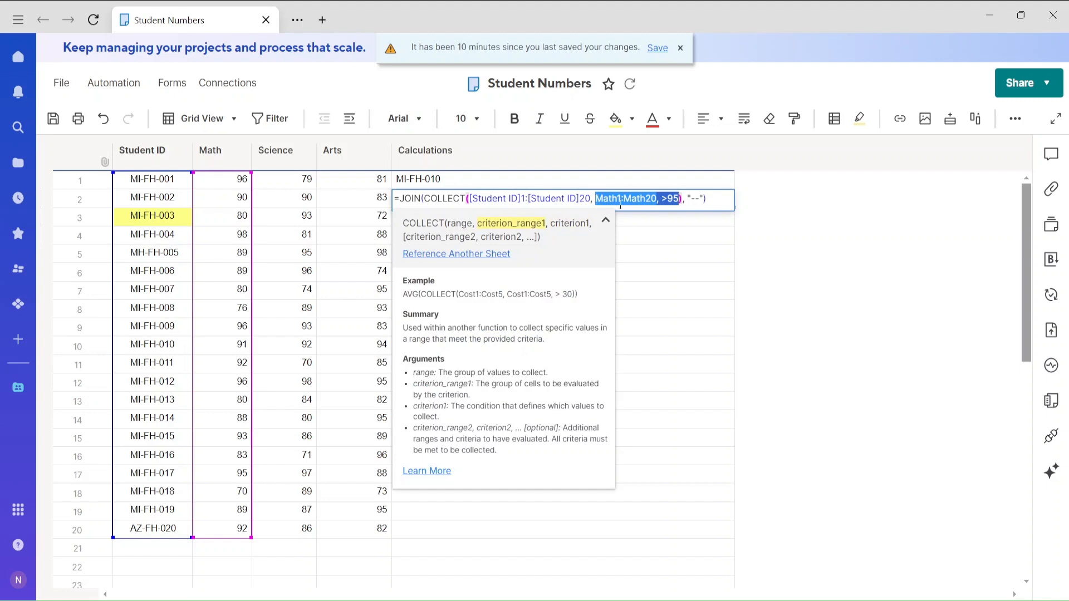
pyautogui.click(684, 199)
pyautogui.click(679, 198)
pyautogui.write(',')
pyautogui.hotkey('ctrl', 'v')
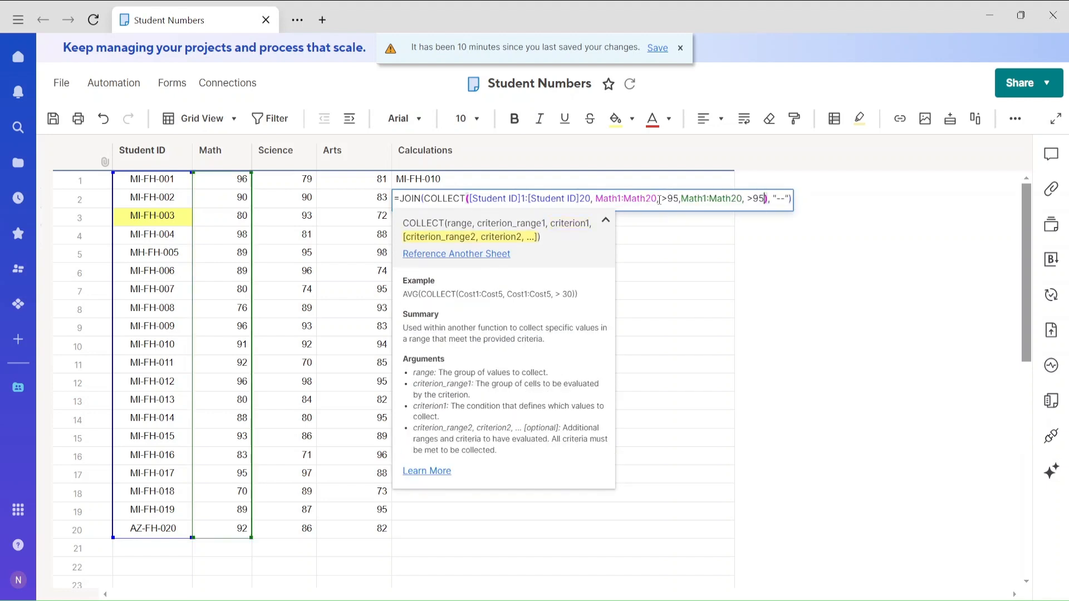
# Change both Math criteria in the second-row JOIN/COLLECT formula to >85 and commit the formula
pyautogui.moveTo(676, 199); pyautogui.dragTo(669, 198)
pyautogui.write('8')
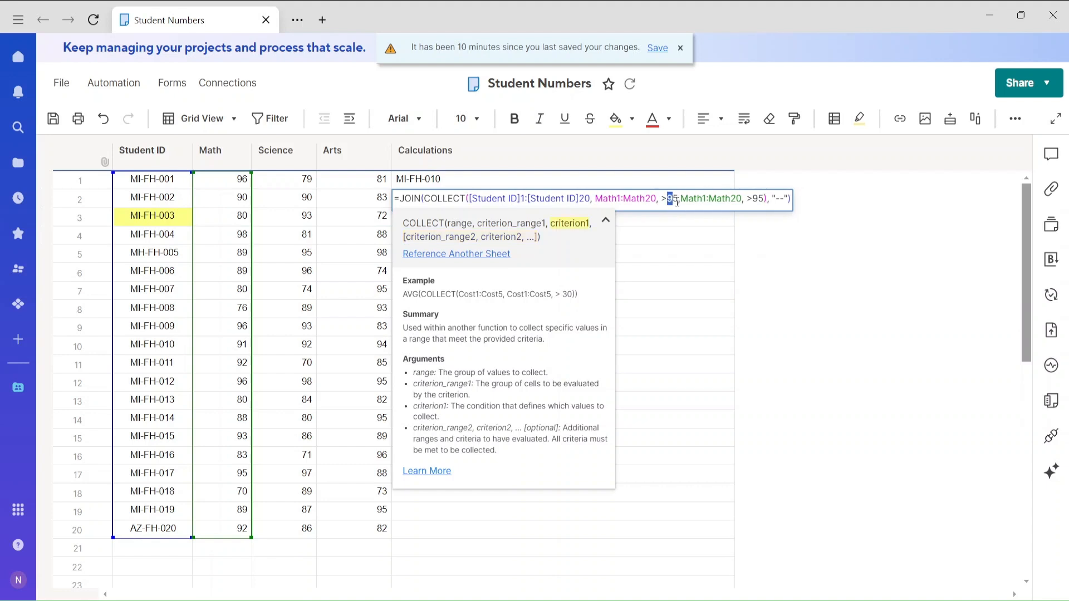
pyautogui.moveTo(758, 199); pyautogui.dragTo(753, 199)
pyautogui.write('8')
pyautogui.press('Return')
# Wrap the text in the second-row Calculations cell, then reselect the first-row formula cell
pyautogui.click(540, 202)
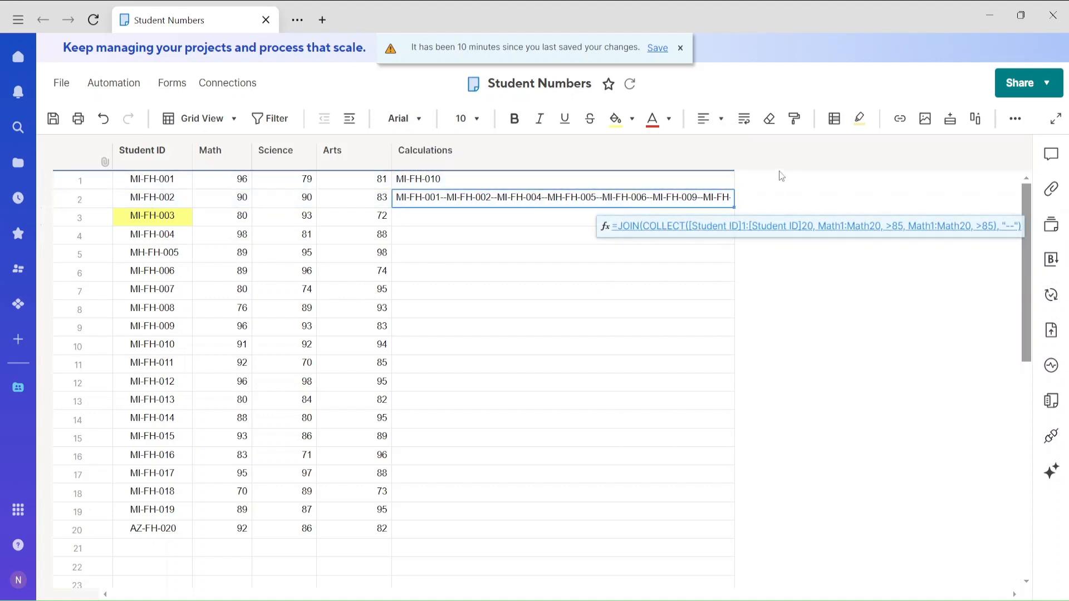
pyautogui.click(743, 119)
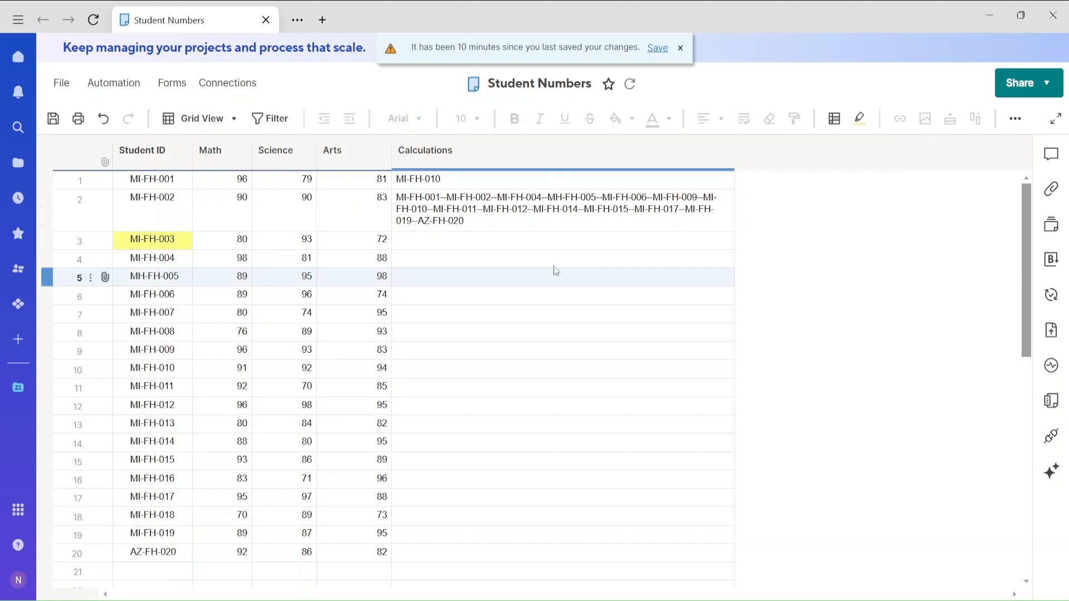
pyautogui.click(597, 184)
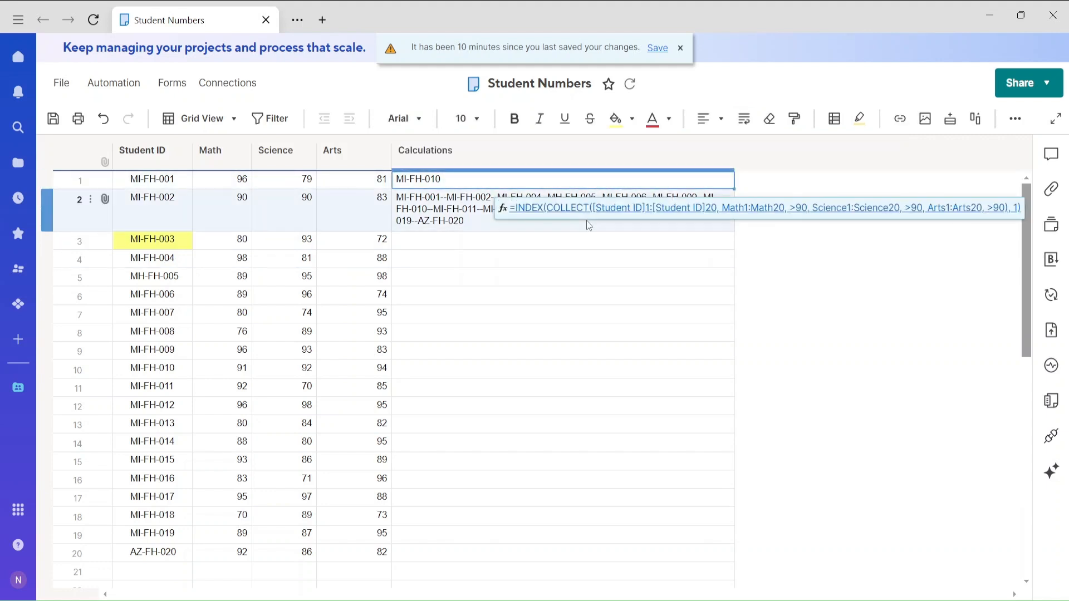